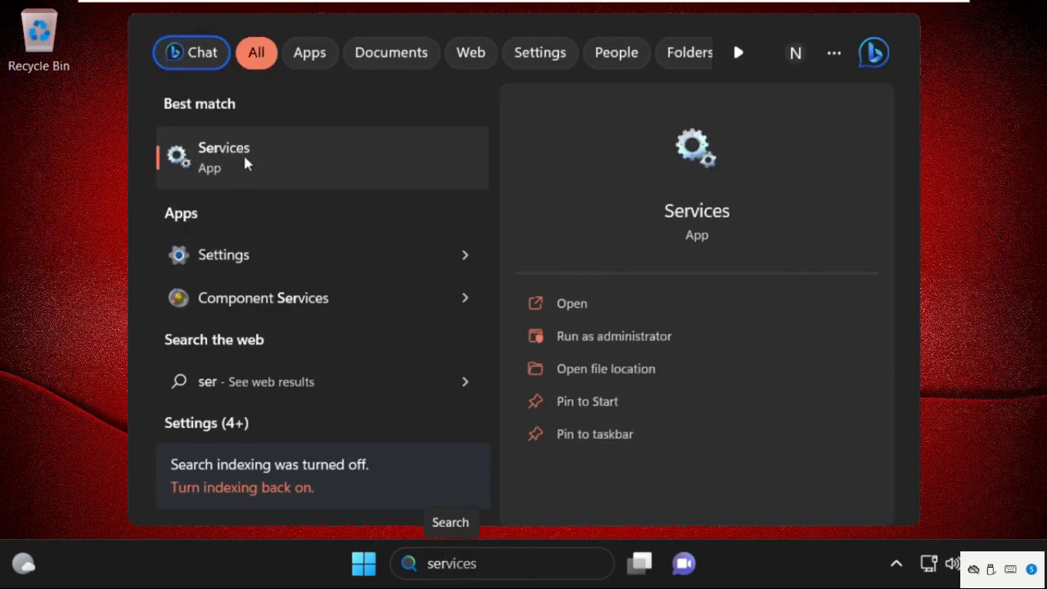
Open Services, select the Performance Logs & Alerts service, and widen the Name column to show full service names
click(283, 173)
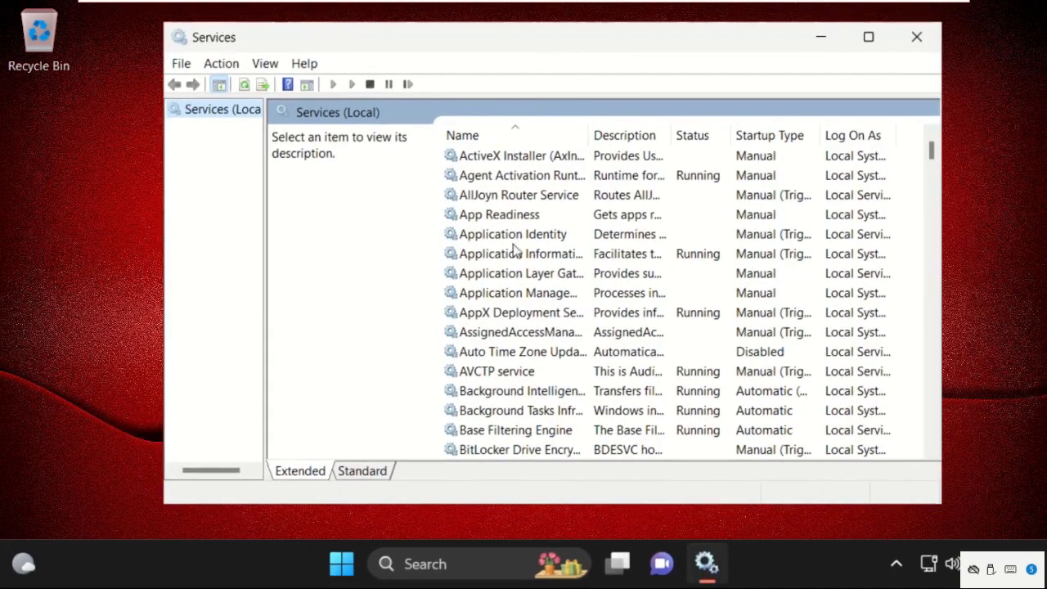
click(513, 252)
scroll(513, 251, down, 8)
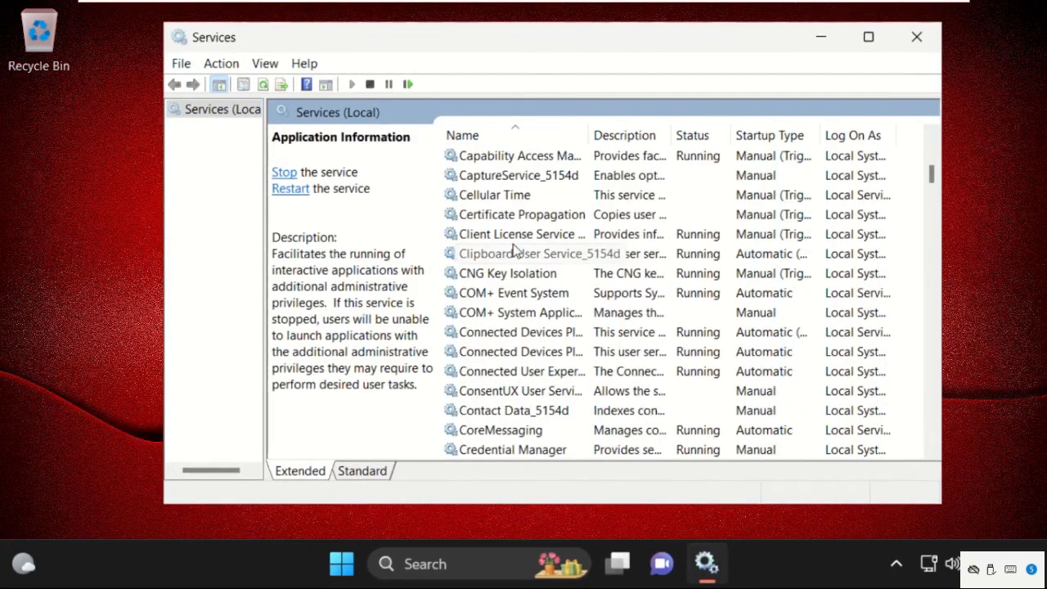
key(p)
key(Down)
key(Down)
key(Down)
key(Down)
key(Down)
key(Down)
key(Down)
key(Down)
key(Down)
key(Down)
key(Down)
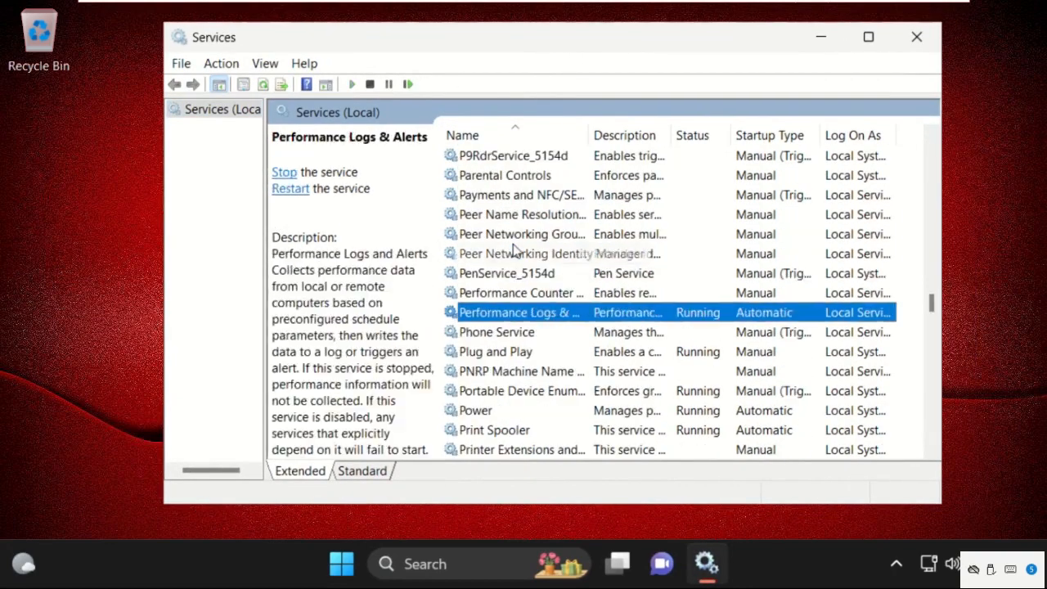
scroll(515, 249, down, 3)
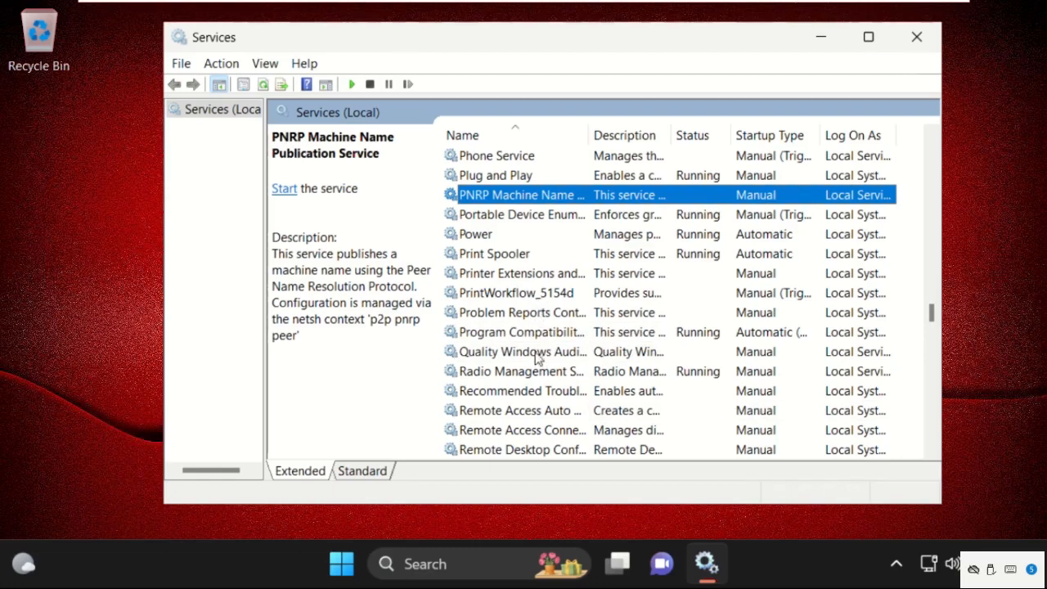
scroll(538, 358, up, 2)
click(544, 256)
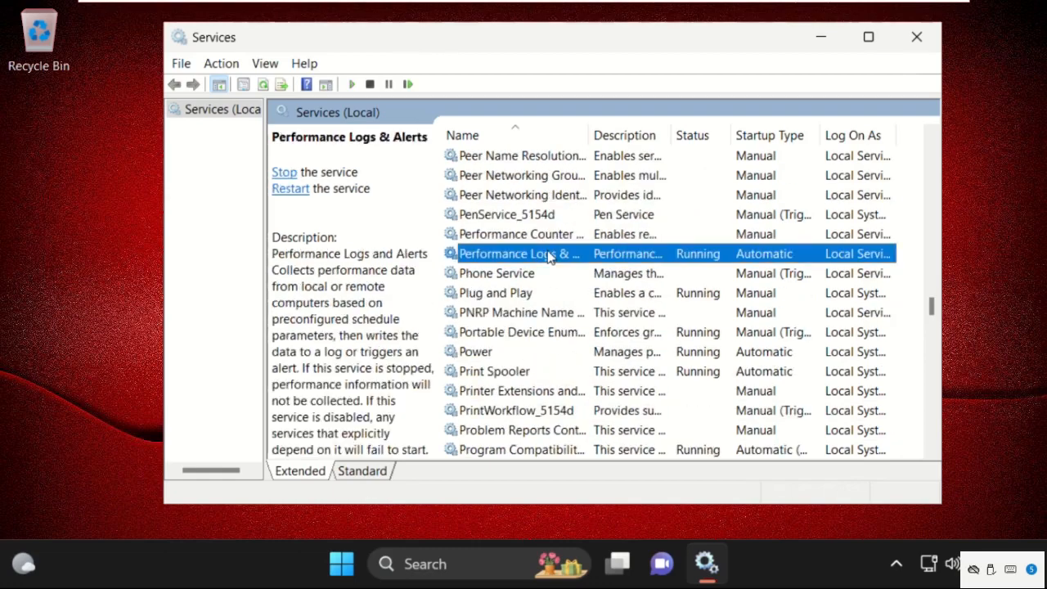
drag(589, 129, 705, 135)
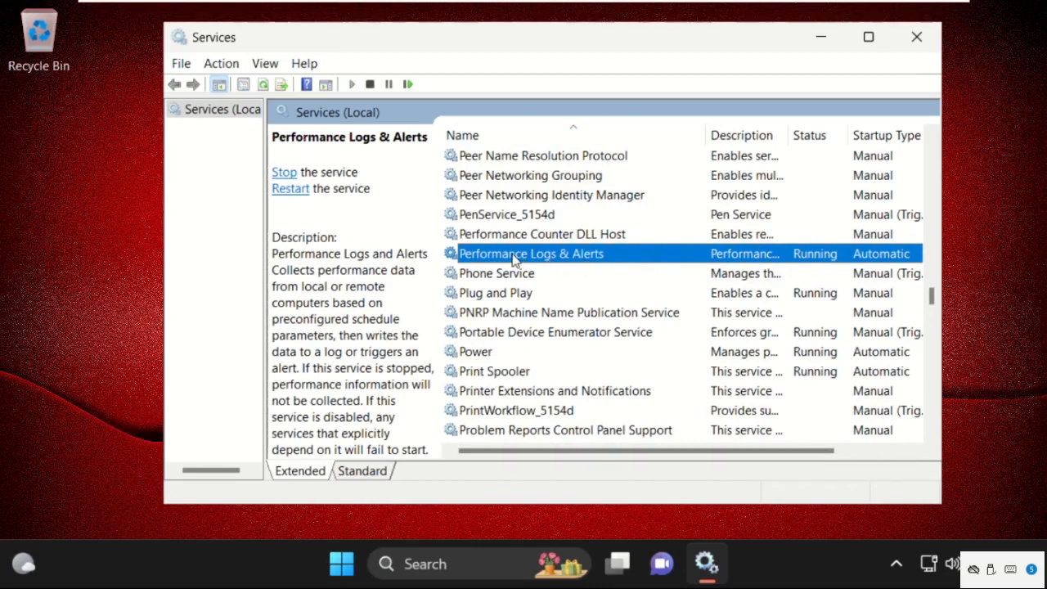
Make sure the startup type of Performance Logs & Alerts is Automatic in its properties, accept them, and close Services
right_click(514, 259)
click(582, 442)
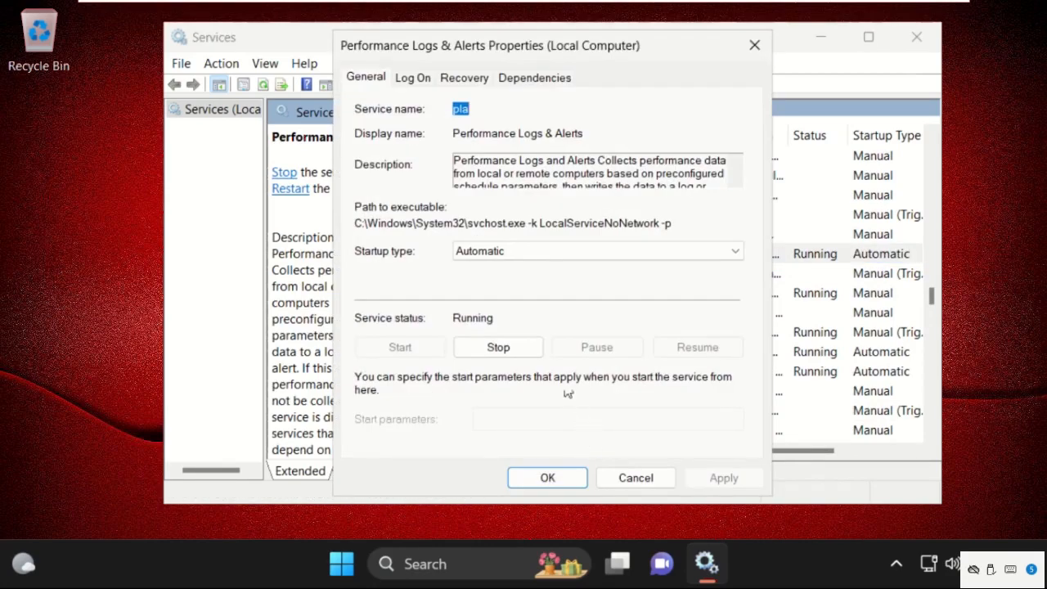
click(457, 254)
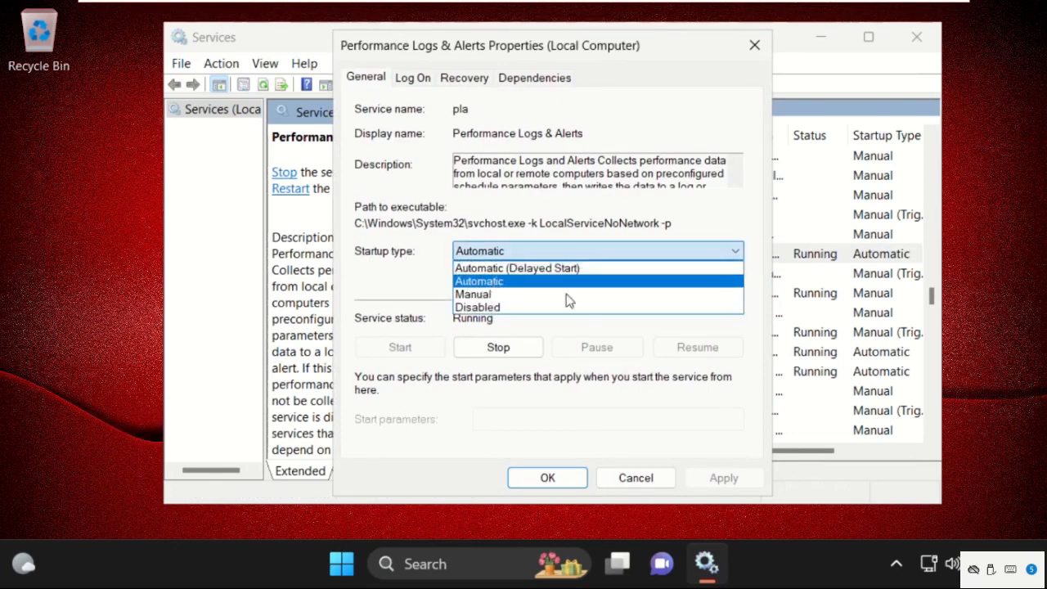
click(614, 435)
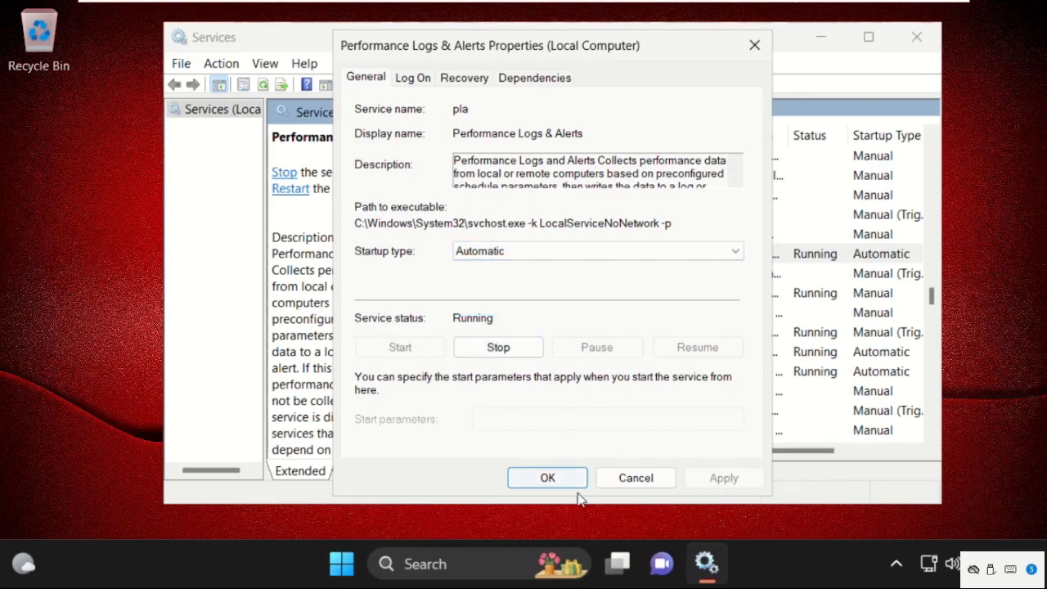
click(544, 480)
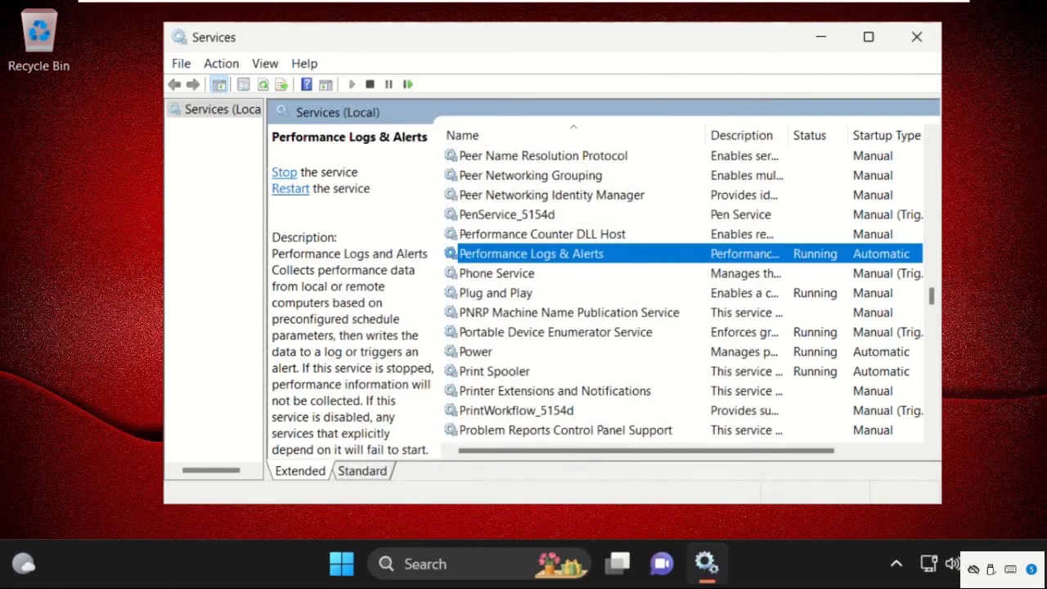
click(917, 37)
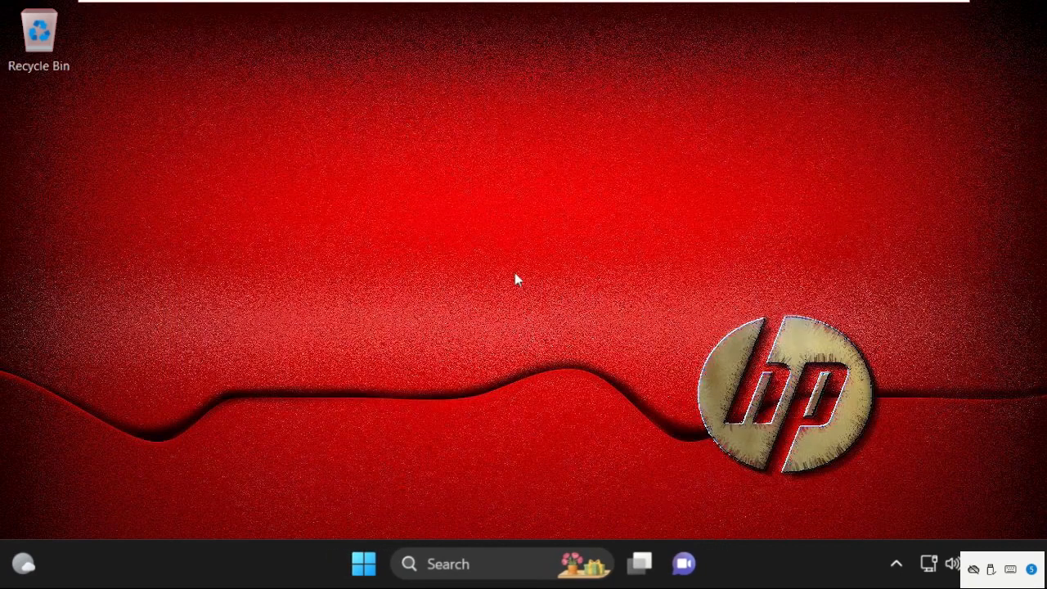
Open System Configuration by running msconfig from the Run dialog
key(super+r)
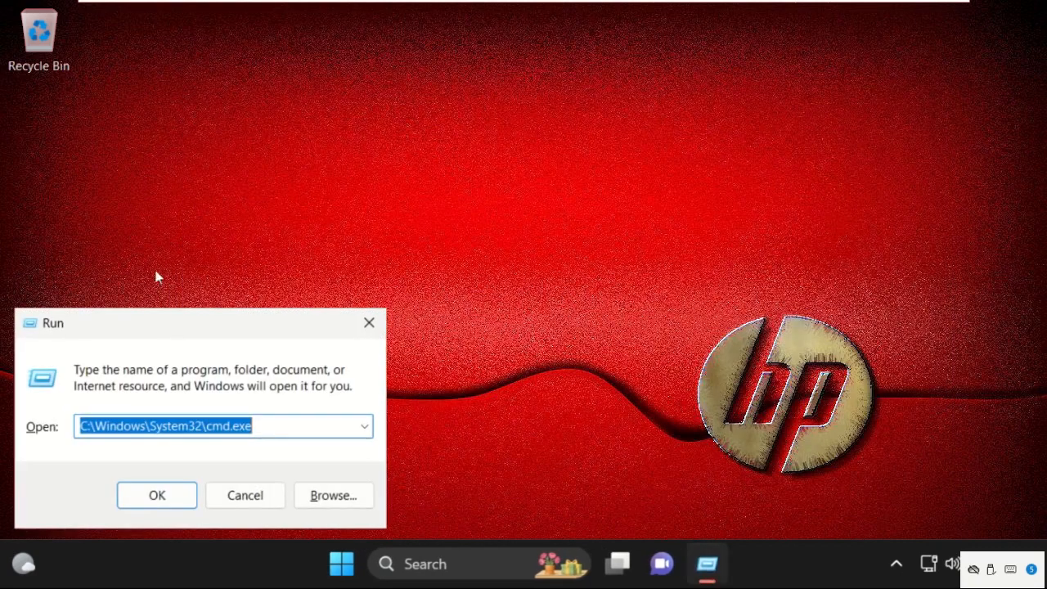
drag(173, 326, 503, 204)
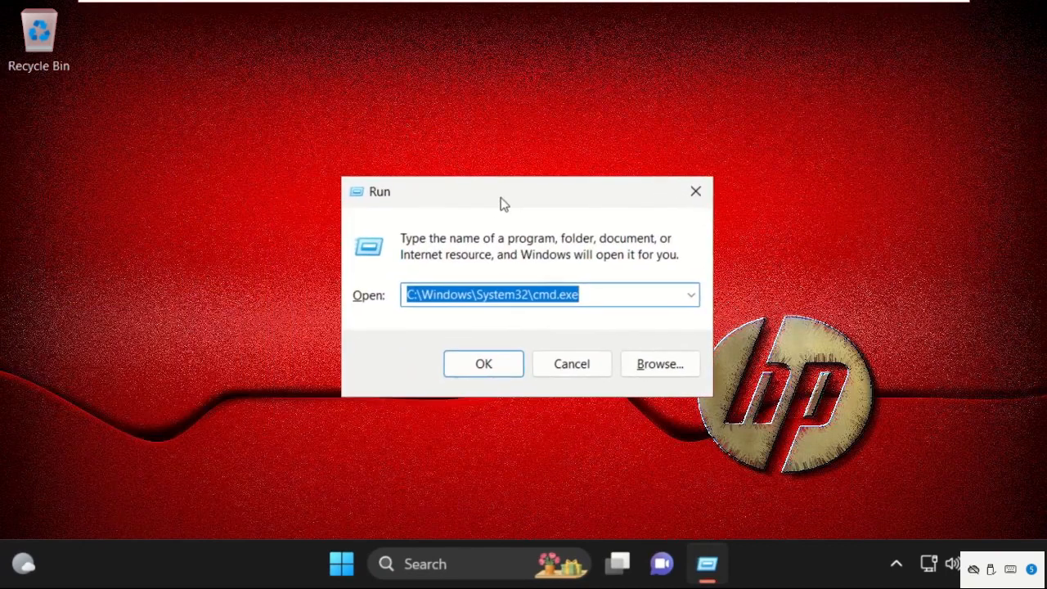
key(BackSpace)
text(ms)
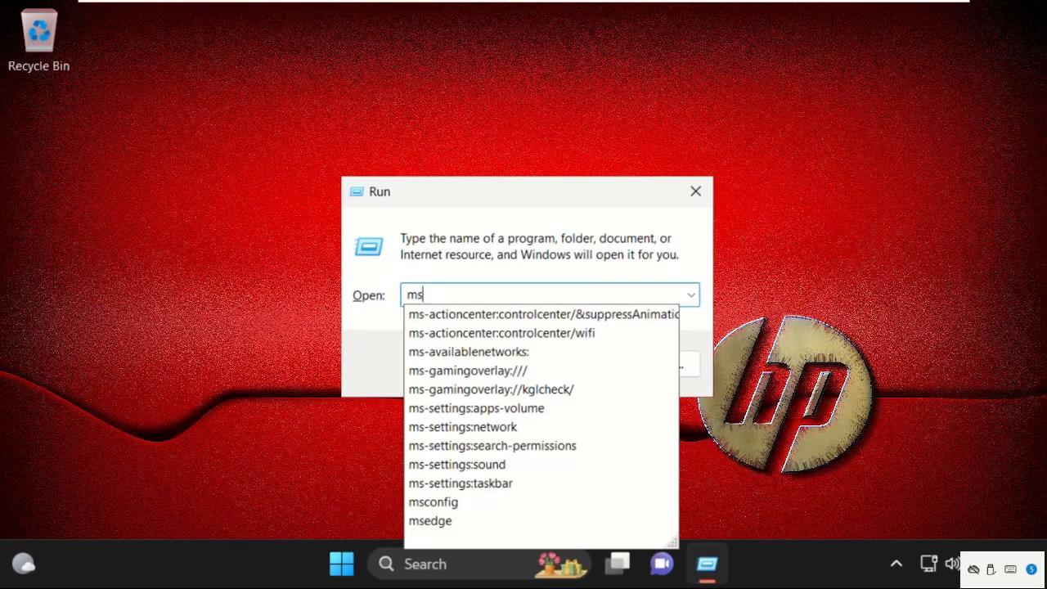
text(conf)
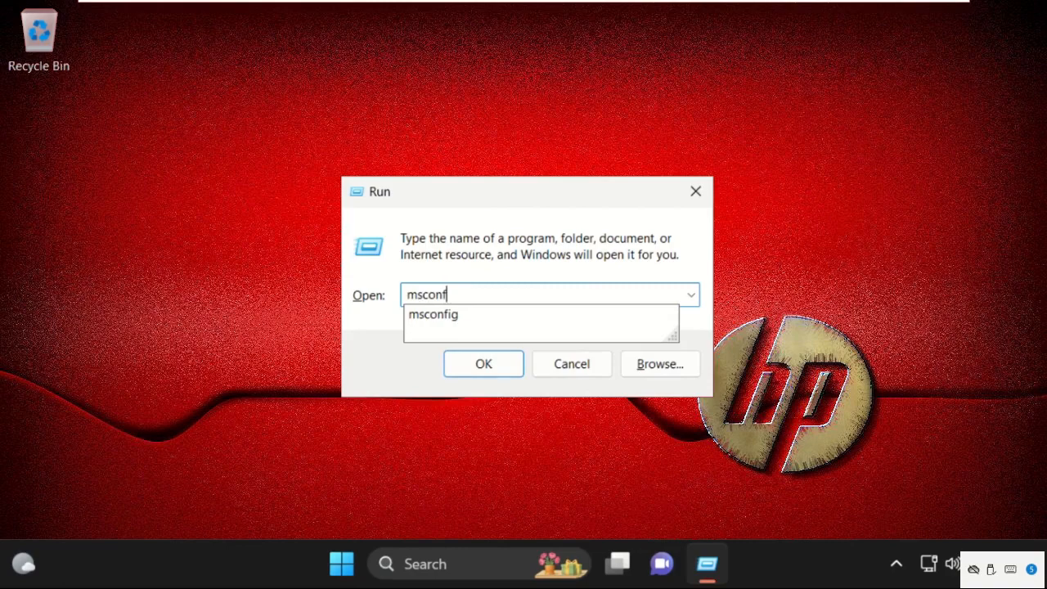
text(ig)
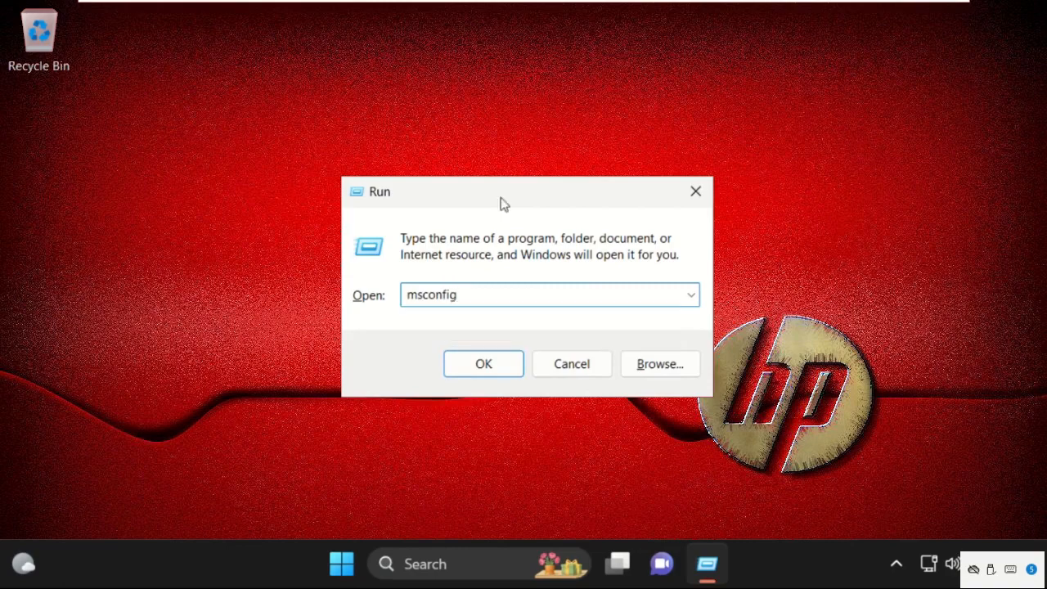
click(483, 366)
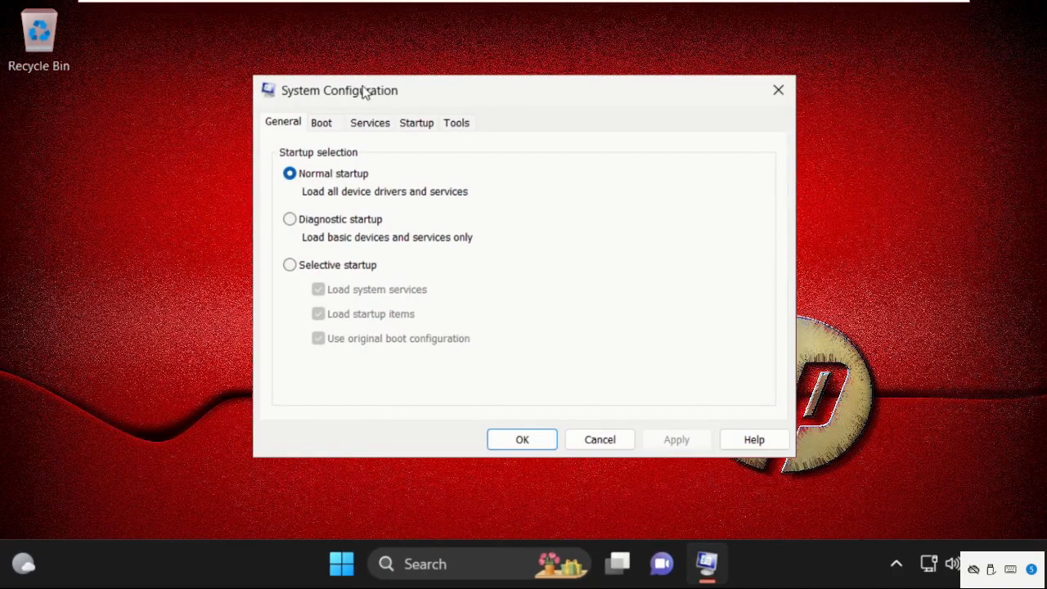
Enable Safe boot with the Minimal option in the boot settings and apply the change
click(322, 123)
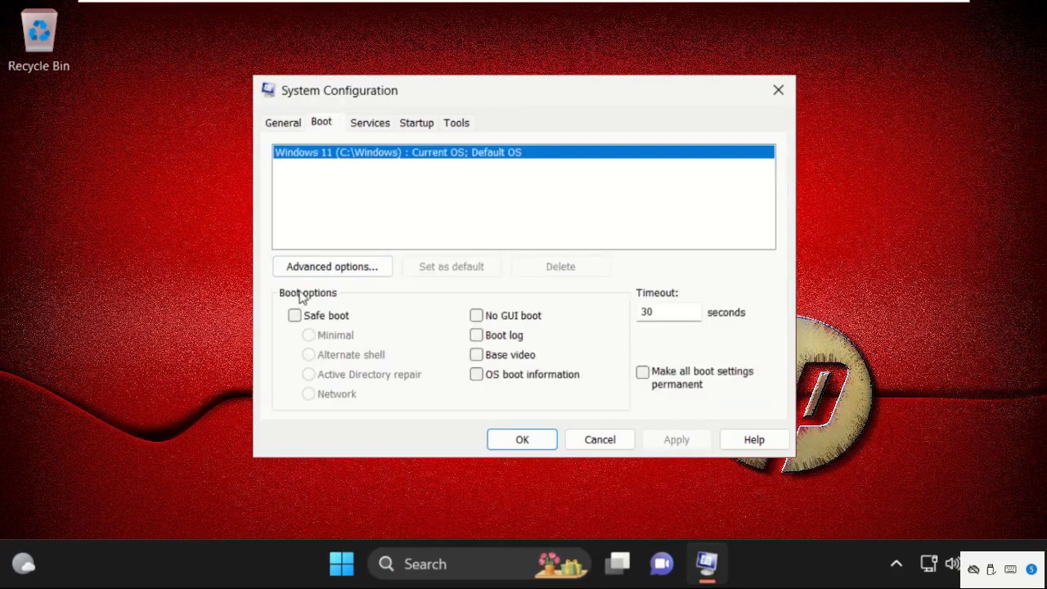
click(296, 317)
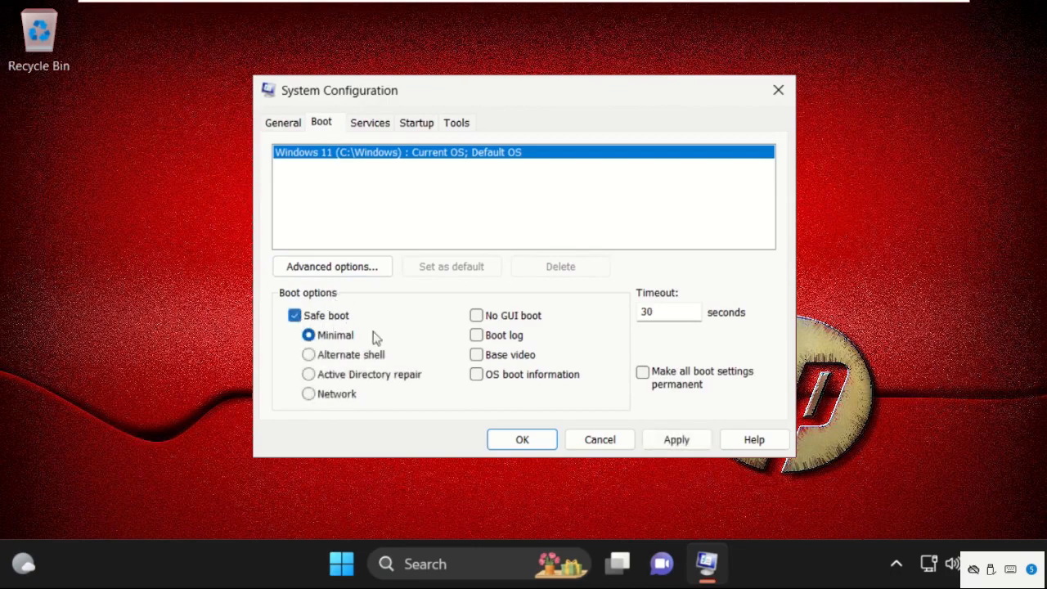
click(678, 442)
click(557, 441)
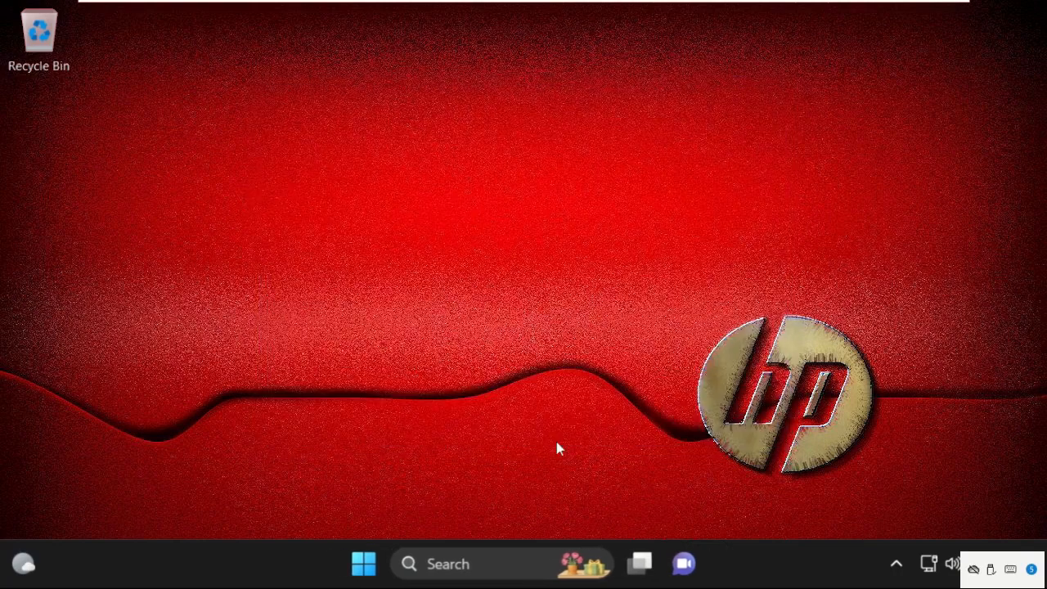
Restart the computer through the Shut Down Windows dialog so it boots into Safe Mode
key(alt+F4)
key(Down)
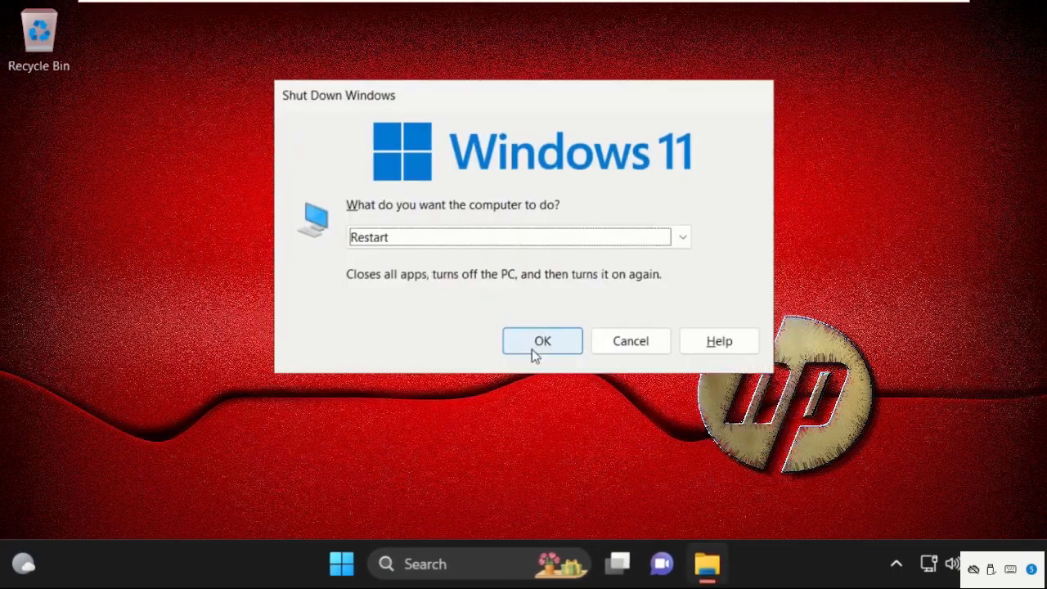
click(542, 343)
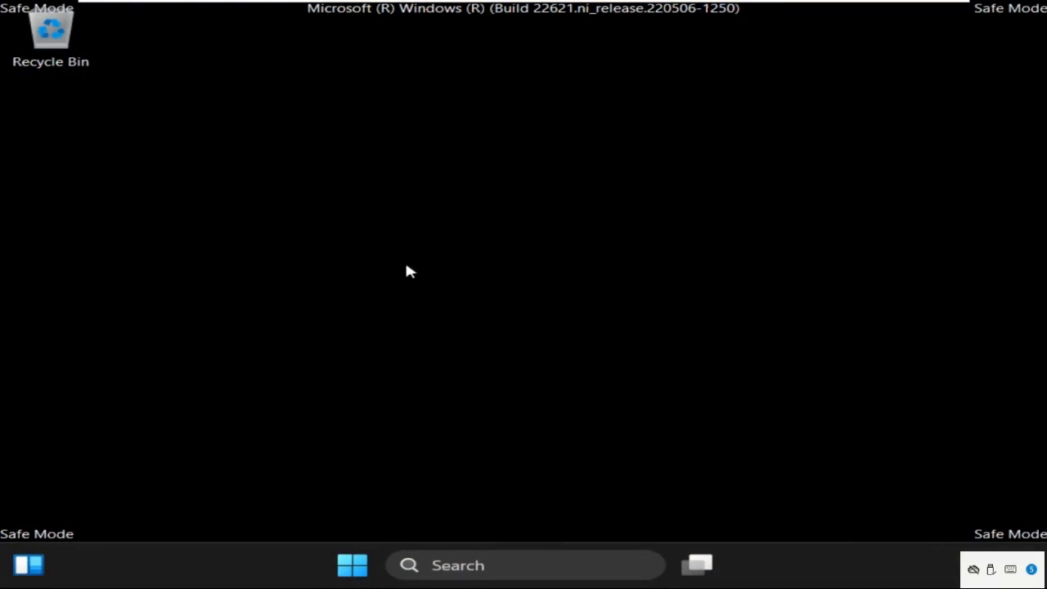
Find and open Device Manager, and expand the Network adapters category
click(438, 566)
text(de)
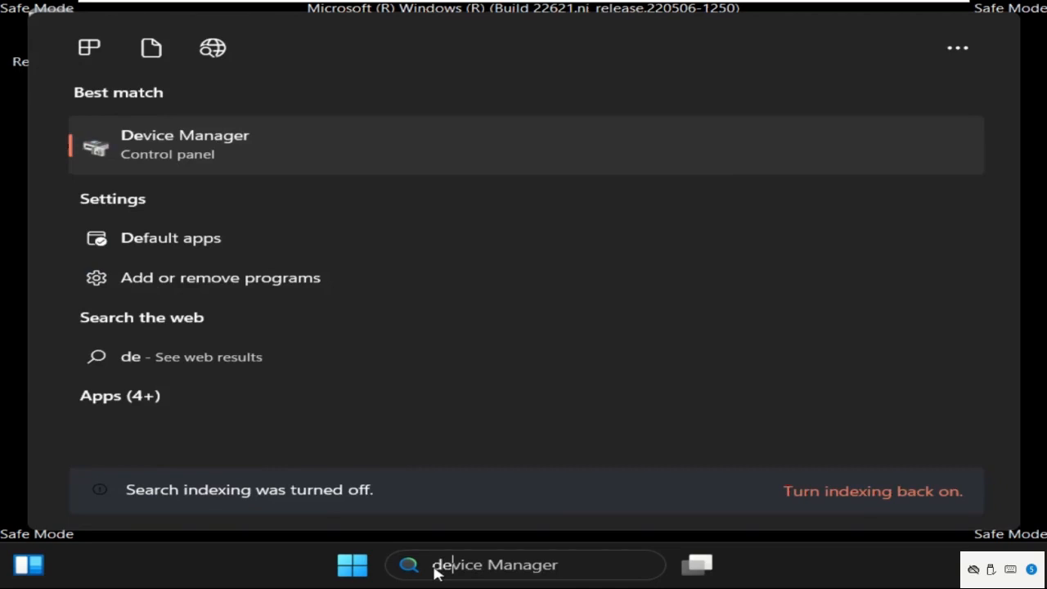
click(189, 156)
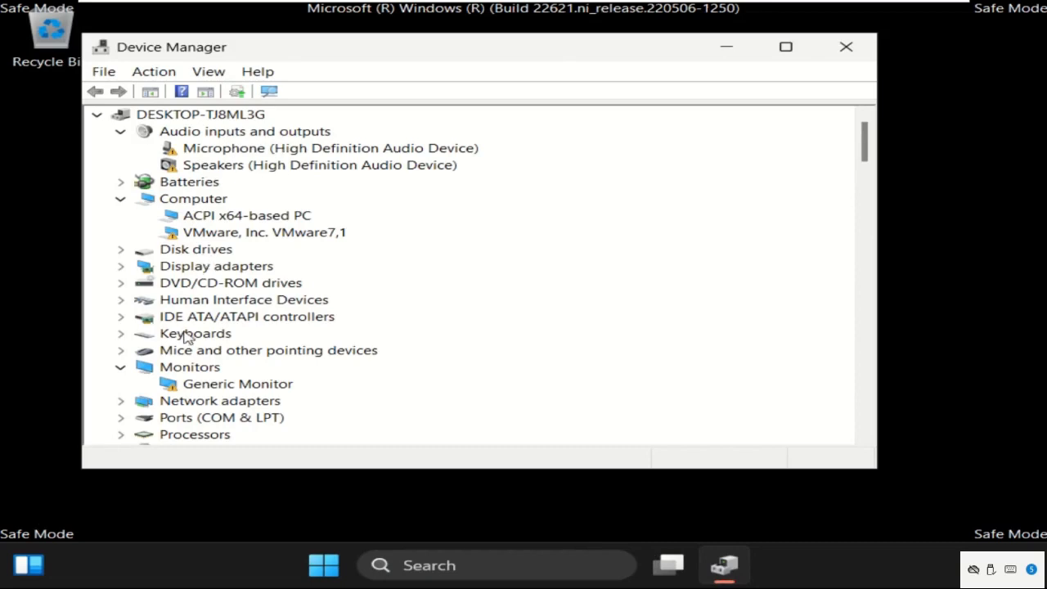
click(160, 404)
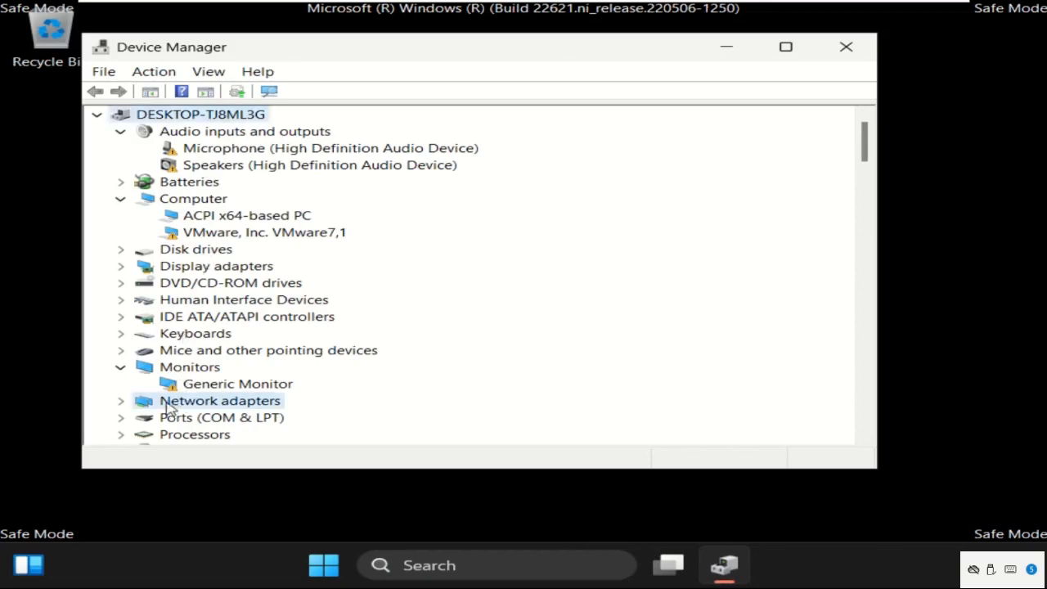
click(119, 402)
scroll(300, 414, down, 1)
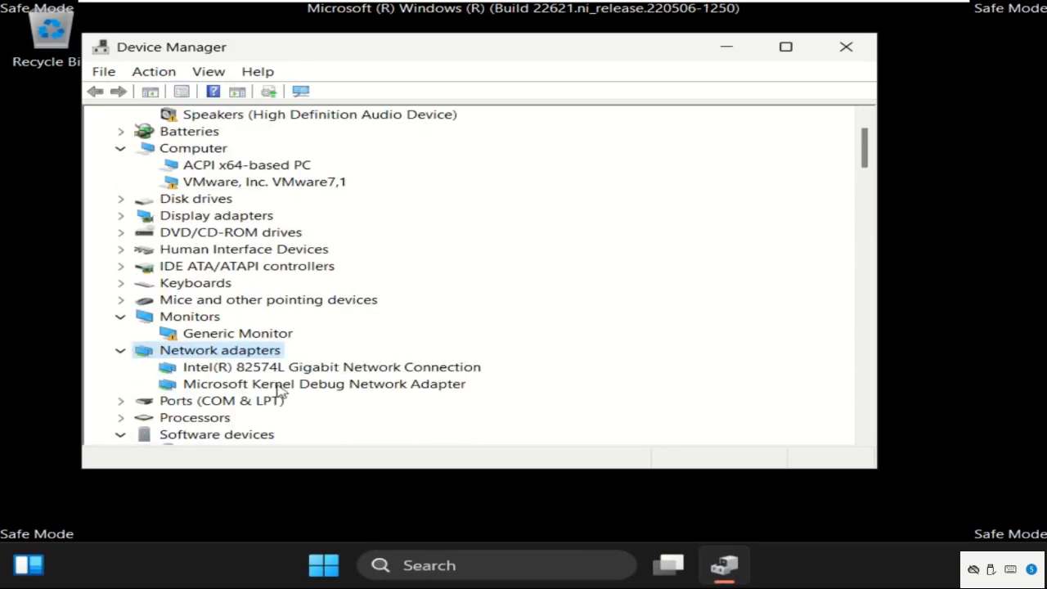
Uninstall the Intel(R) 82574L Gigabit Network Connection adapter and close Device Manager
click(233, 375)
right_click(231, 374)
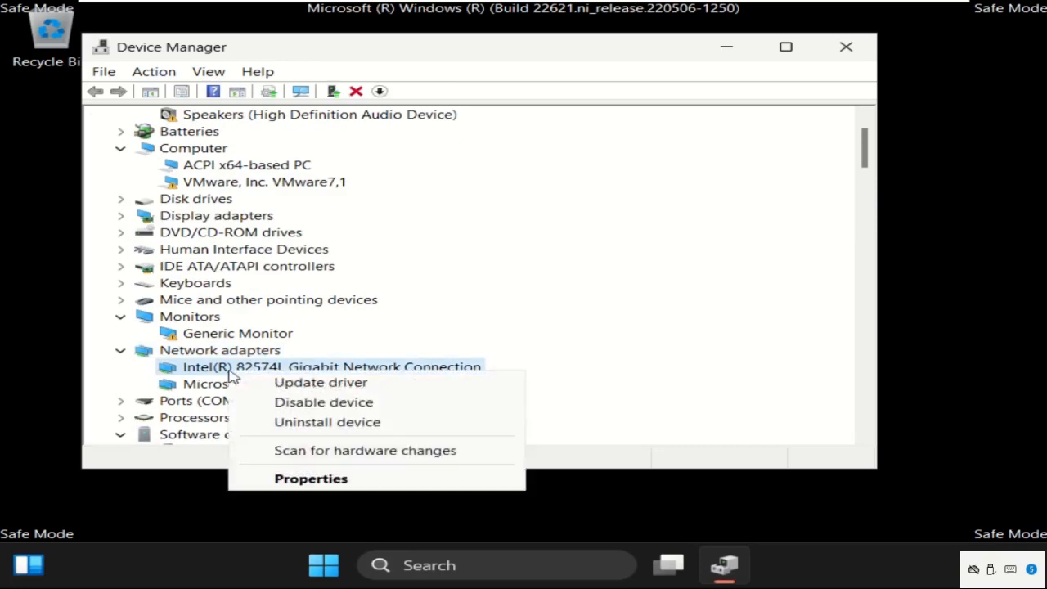
click(338, 430)
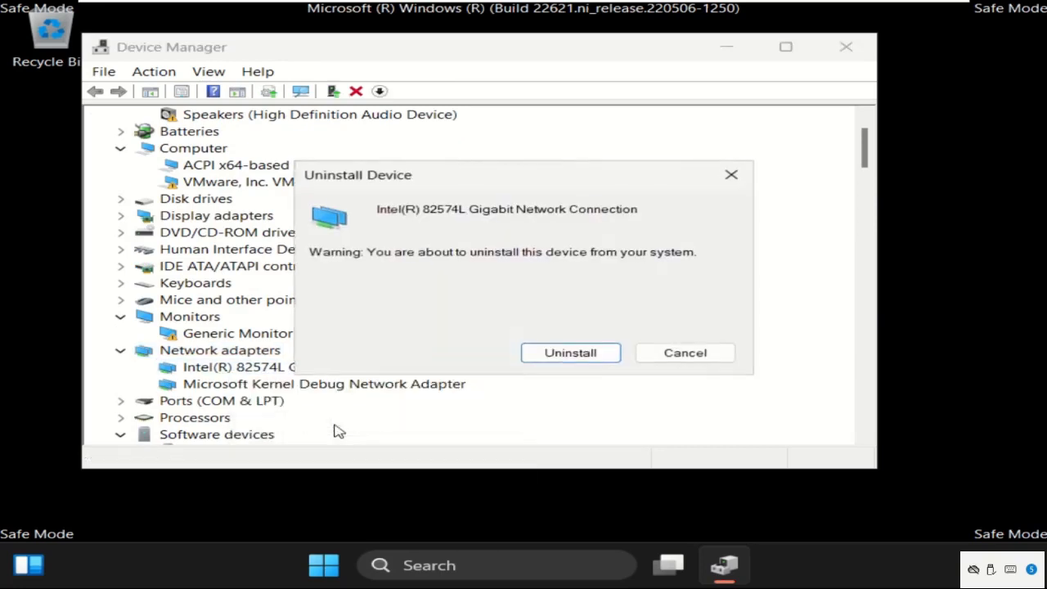
click(571, 353)
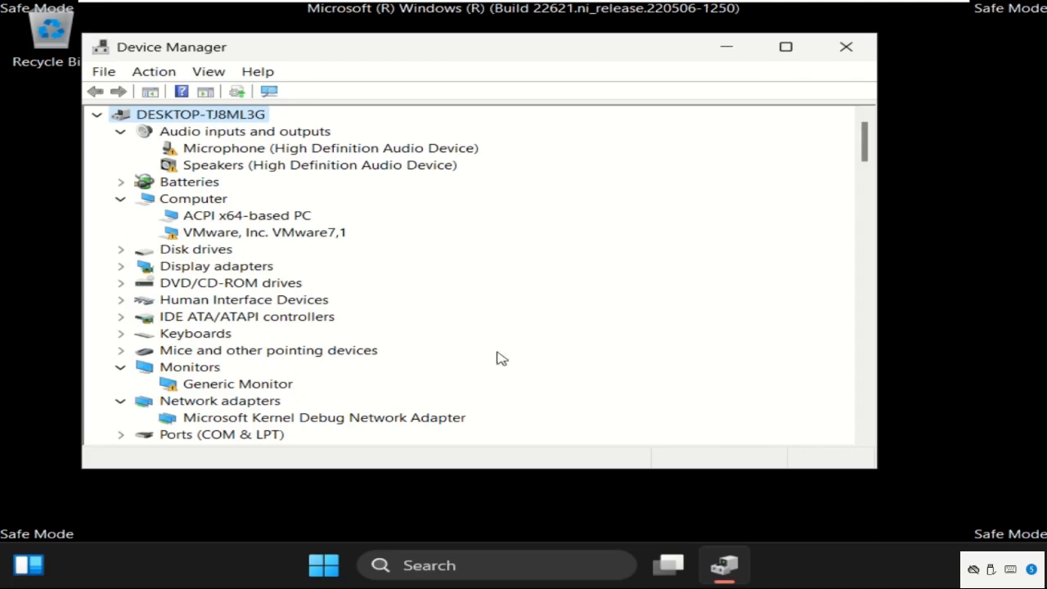
click(851, 46)
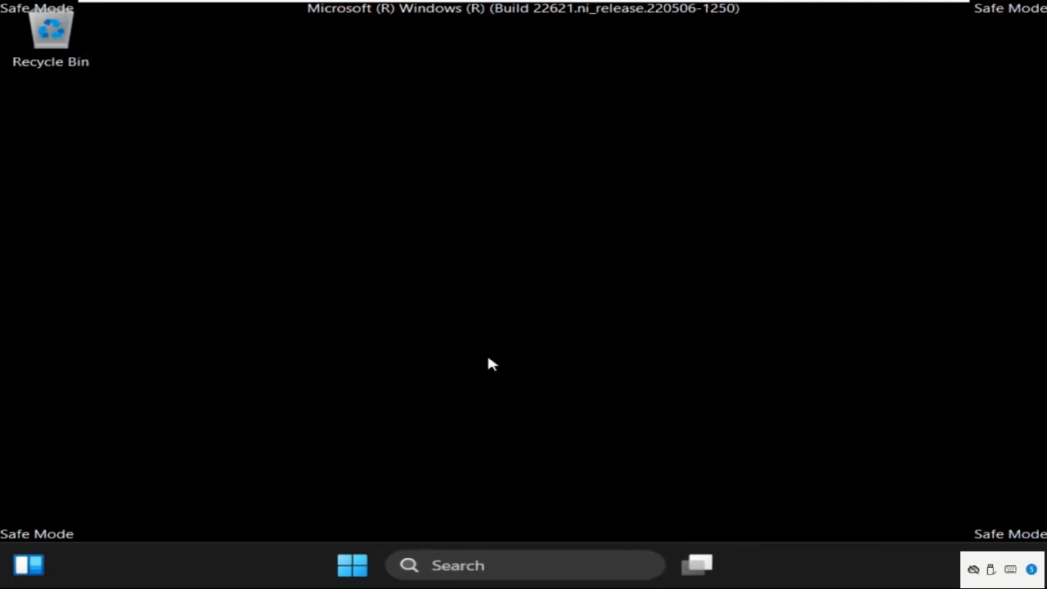
Run msconfig to reopen System Configuration, turn off Safe boot, and apply the change
key(super+r)
drag(320, 320, 613, 134)
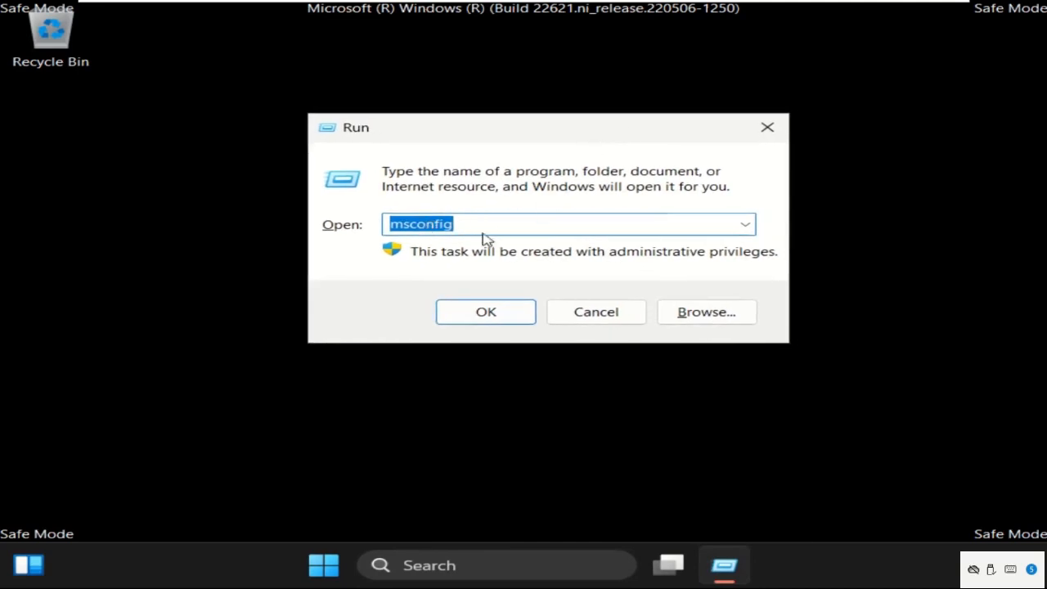
click(485, 312)
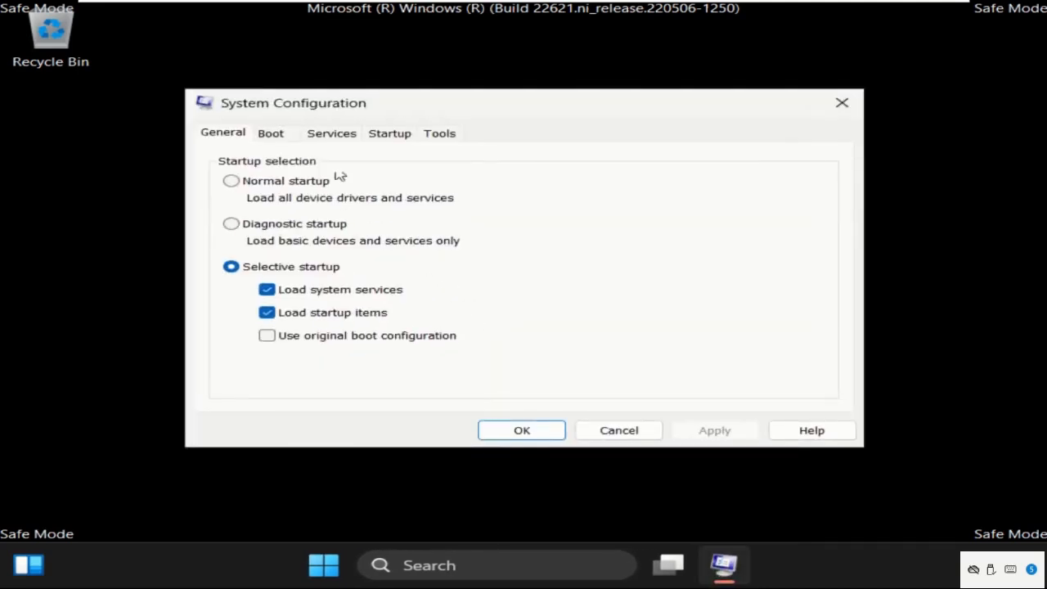
click(273, 134)
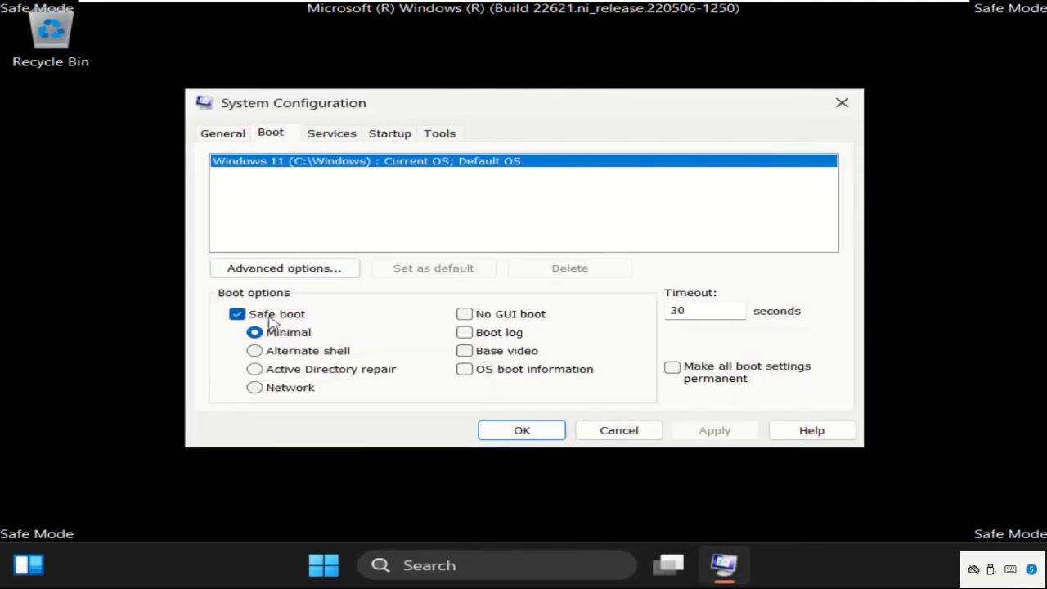
click(270, 318)
click(712, 430)
click(562, 436)
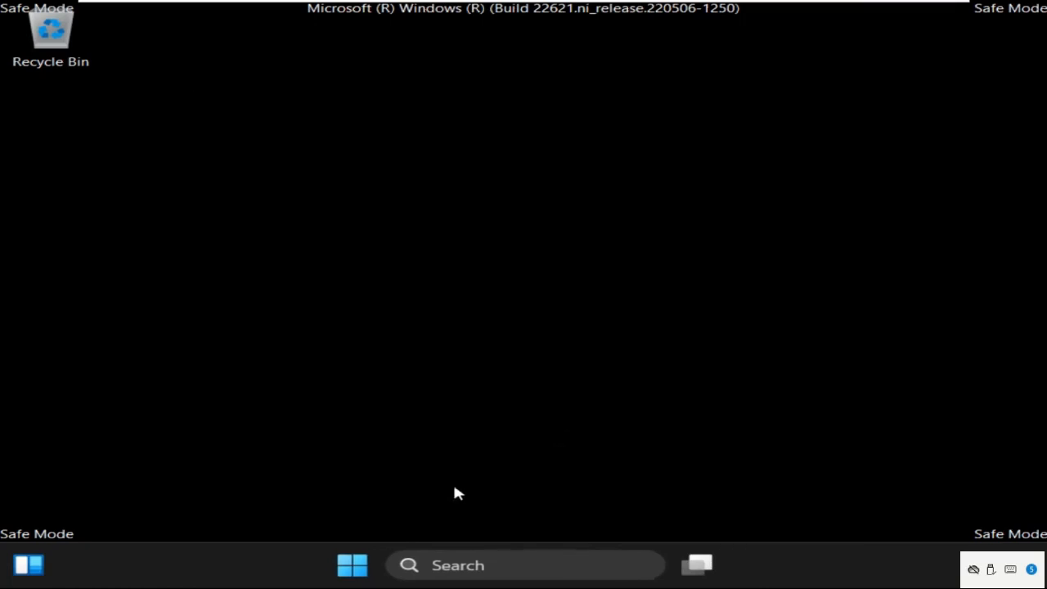
Restart the computer from the Start menu's power options to leave Safe Mode and boot normally
click(355, 566)
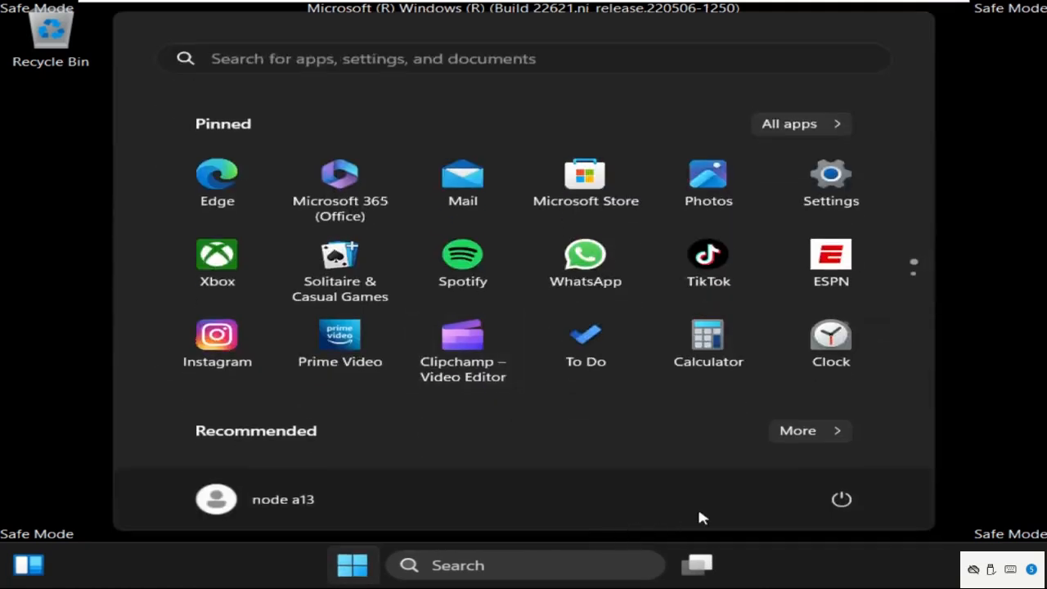
click(843, 498)
click(872, 456)
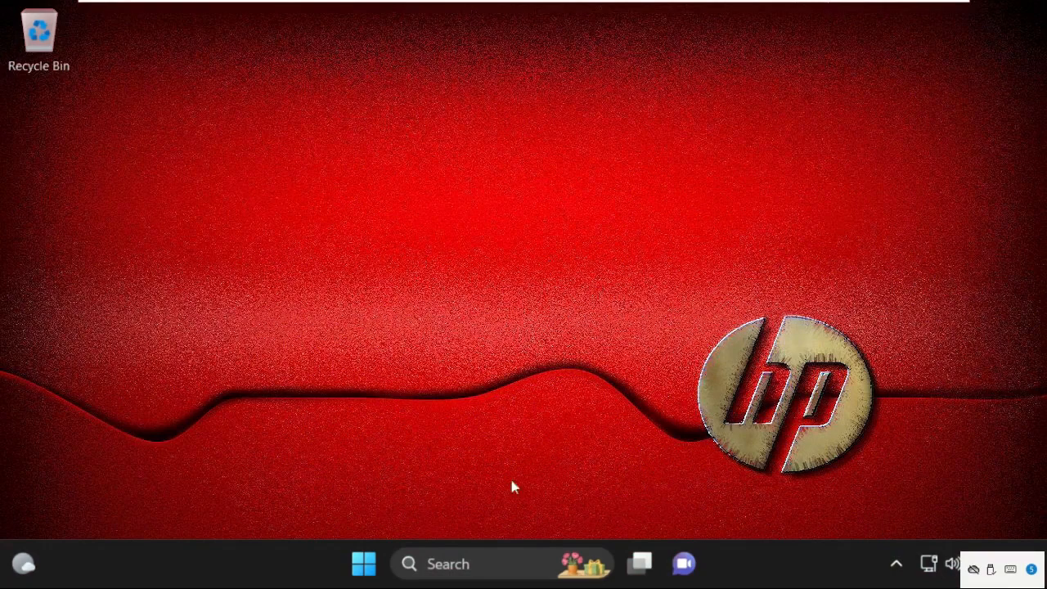
Find and open Task Manager, and start a new task by browsing for its program file
click(486, 563)
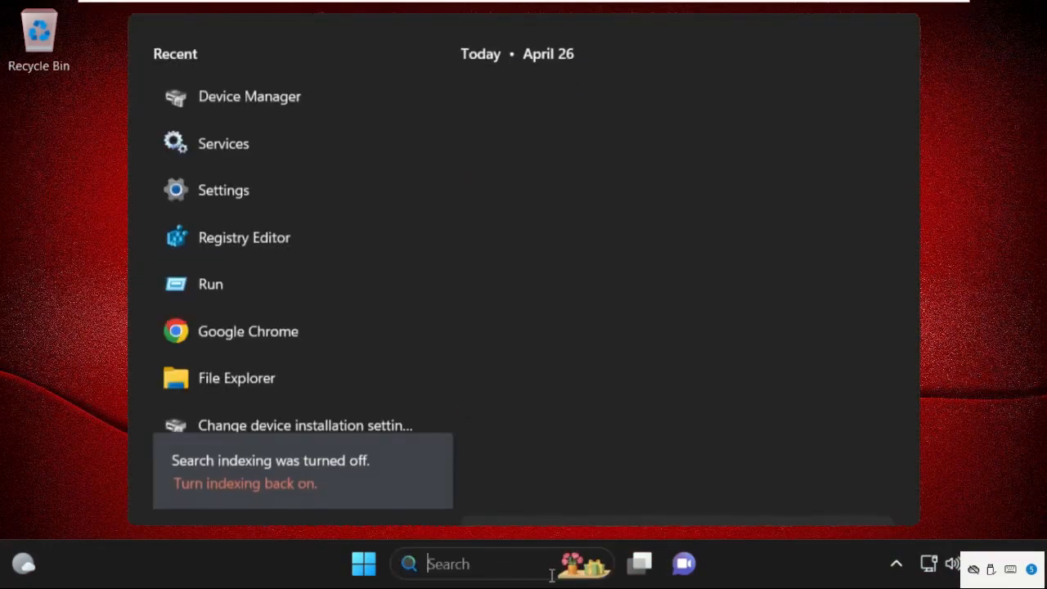
text(task)
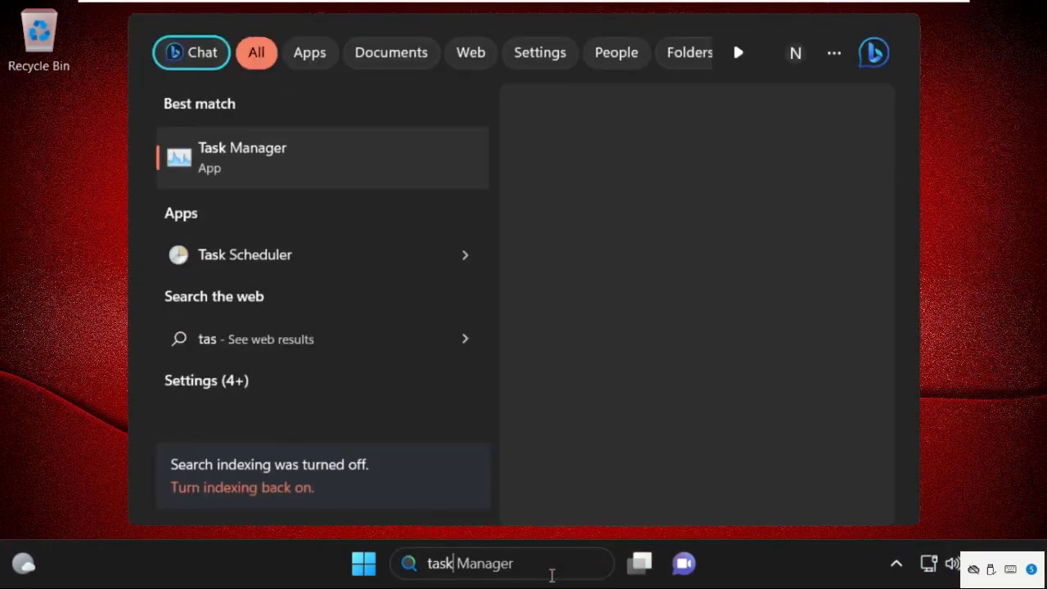
click(342, 157)
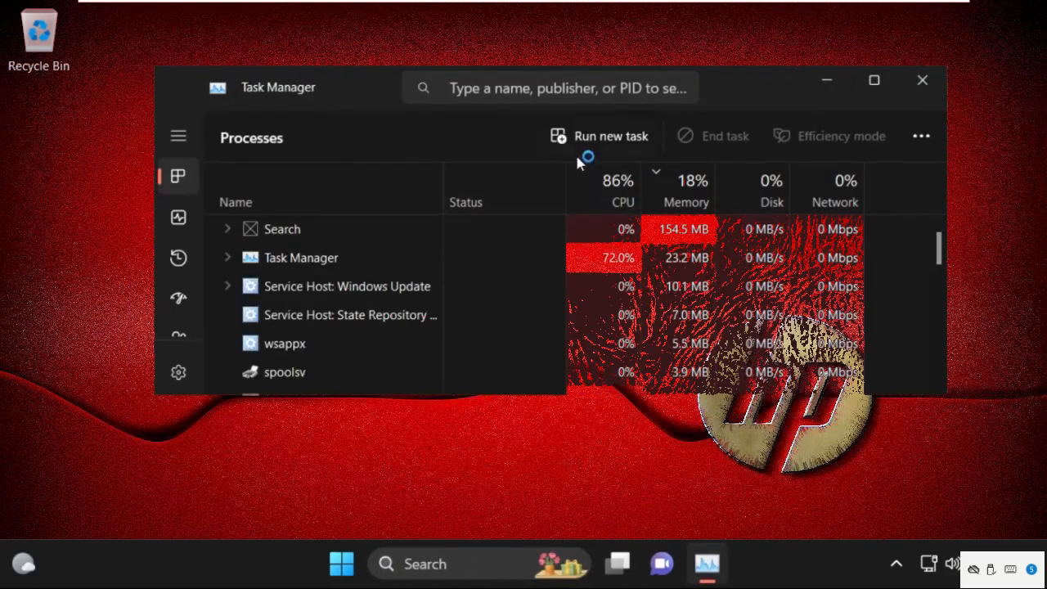
click(595, 137)
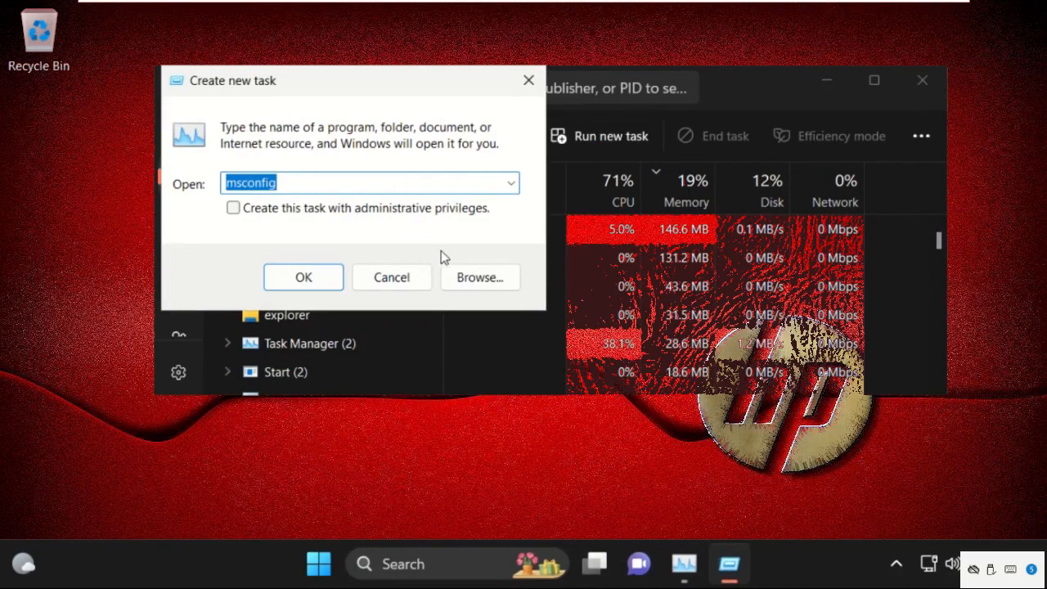
click(470, 277)
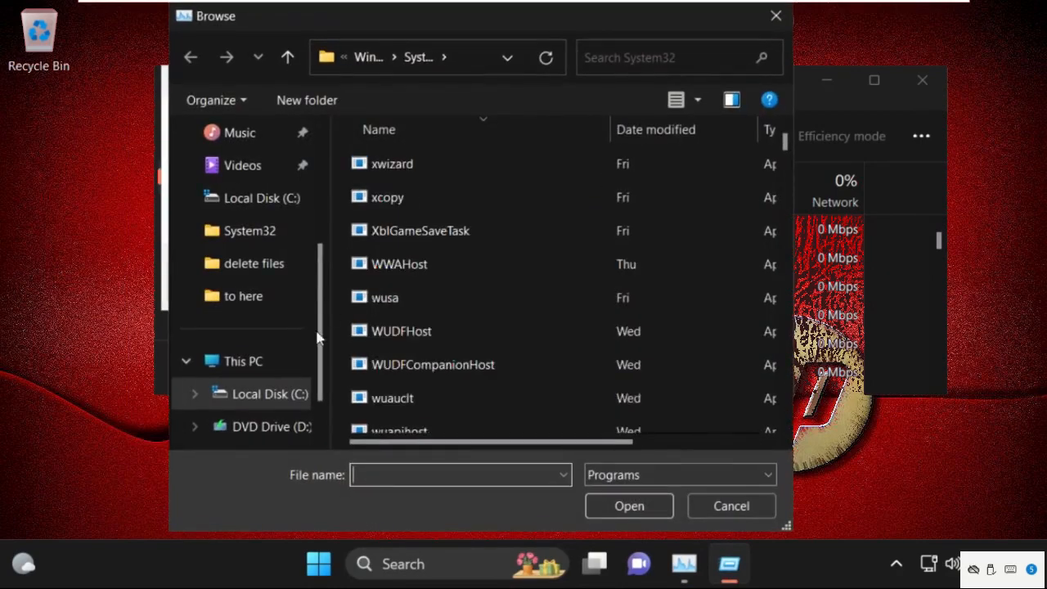
Browse from This PC through Local Disk (C:) and Windows into the System32 folder
click(280, 363)
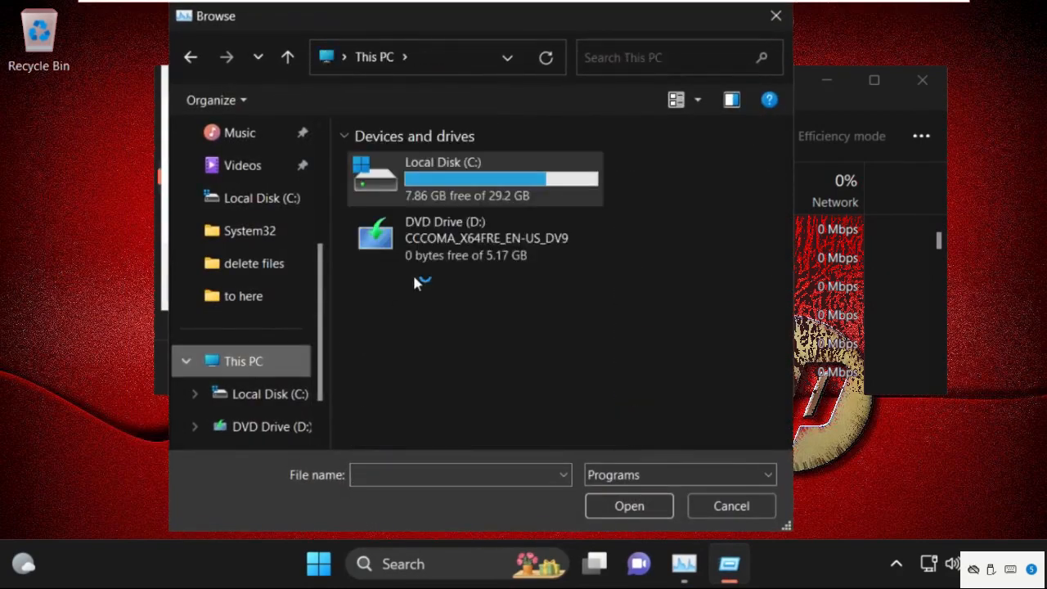
double_click(471, 197)
scroll(482, 245, down, 2)
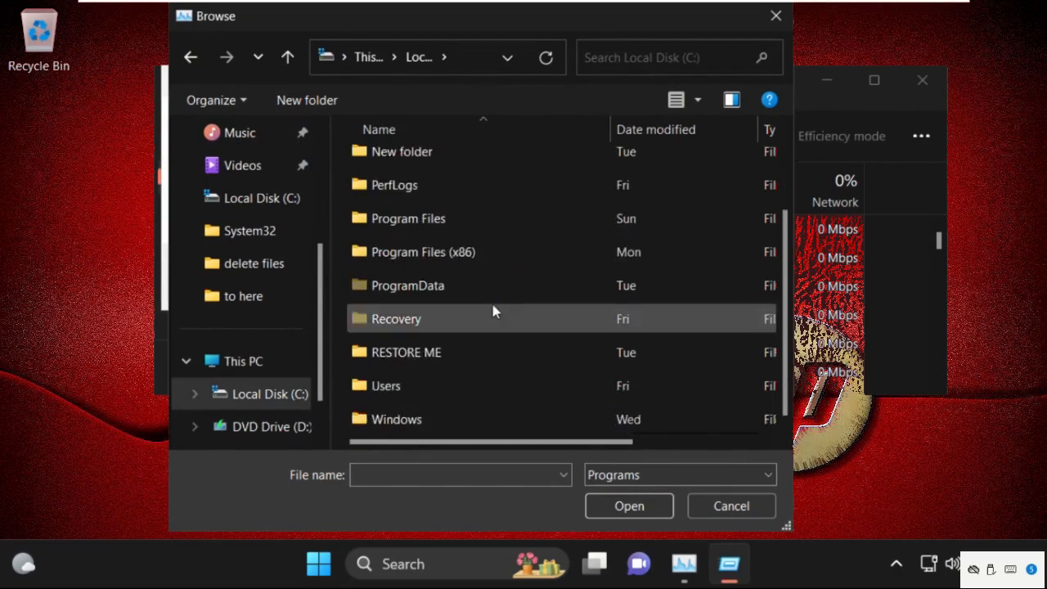
double_click(438, 419)
scroll(458, 331, down, 15)
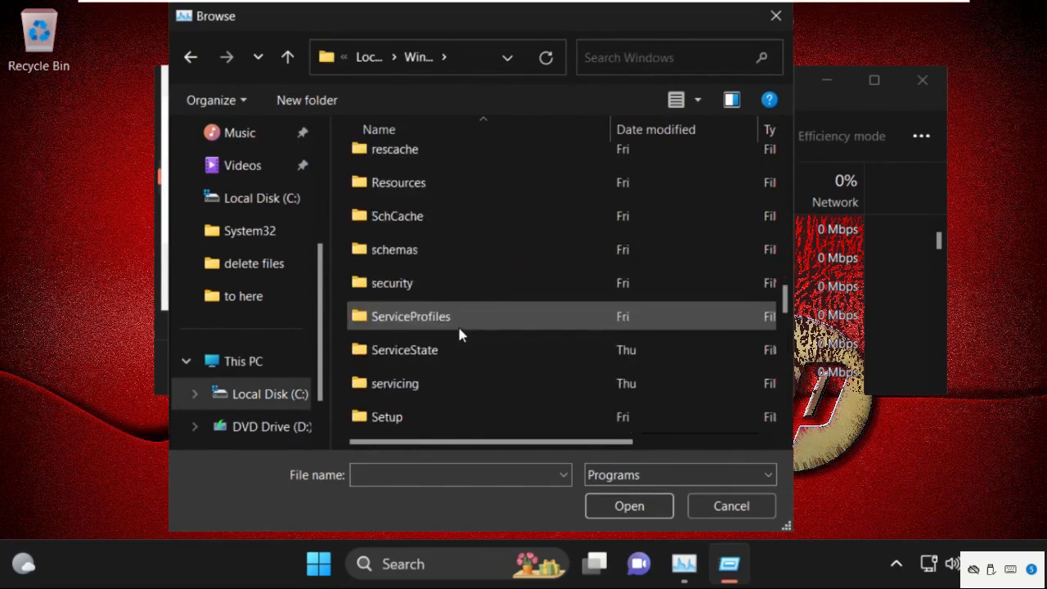
scroll(459, 331, up, 2)
scroll(458, 331, down, 5)
click(427, 382)
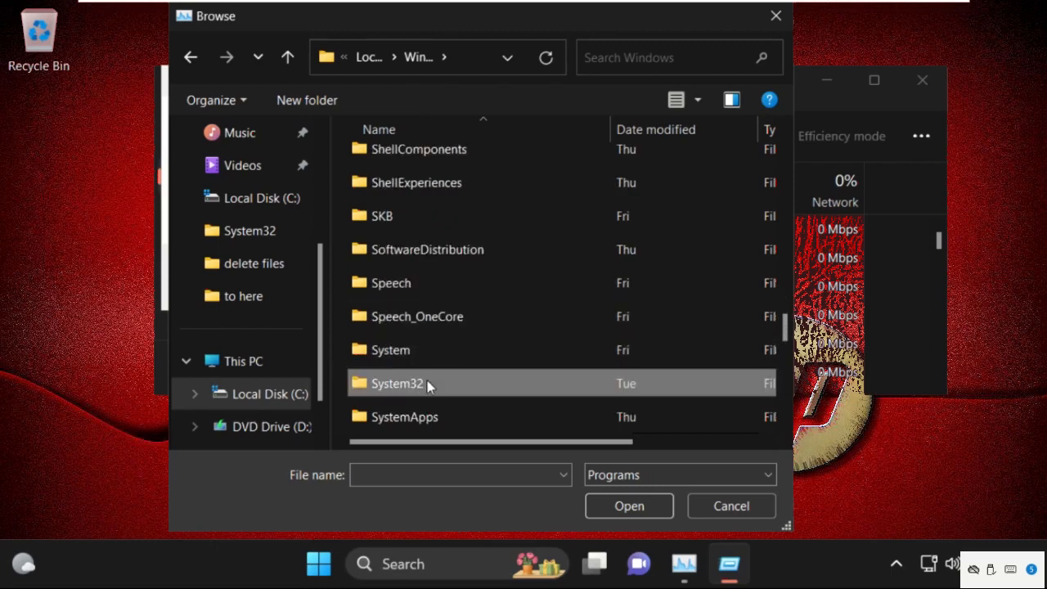
double_click(427, 383)
Locate the cmd program in System32 and choose it as the program for the new task
scroll(460, 299, down, 8)
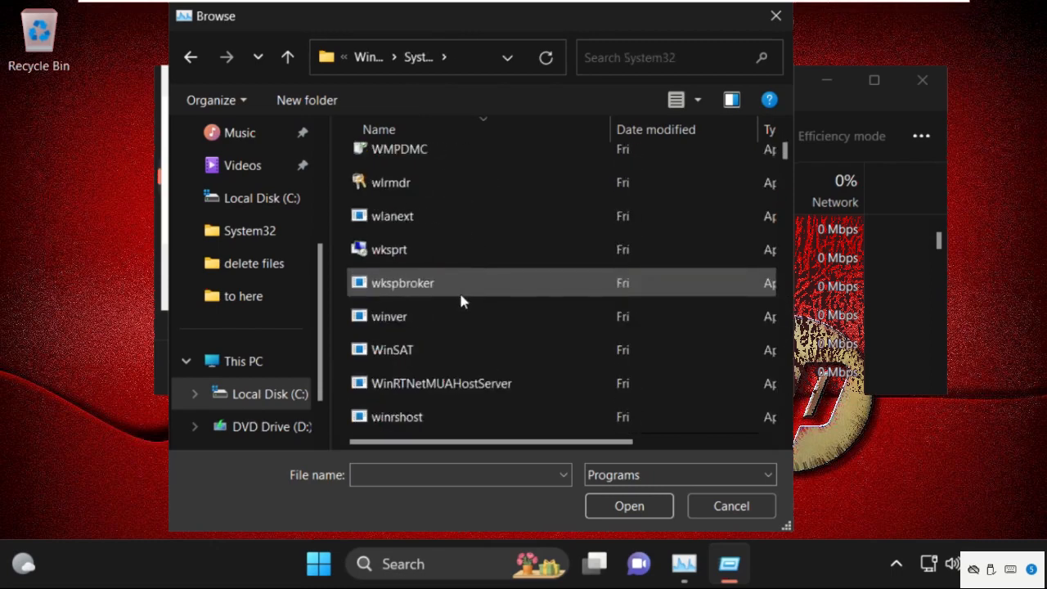
text(ct)
key(Down)
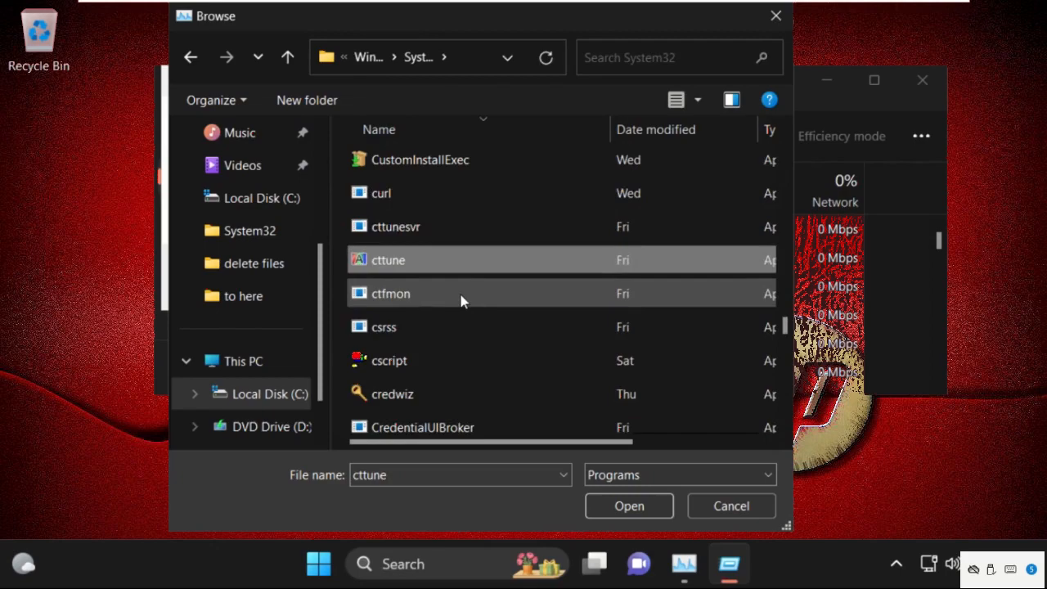
scroll(461, 301, down, 4)
scroll(459, 291, down, 5)
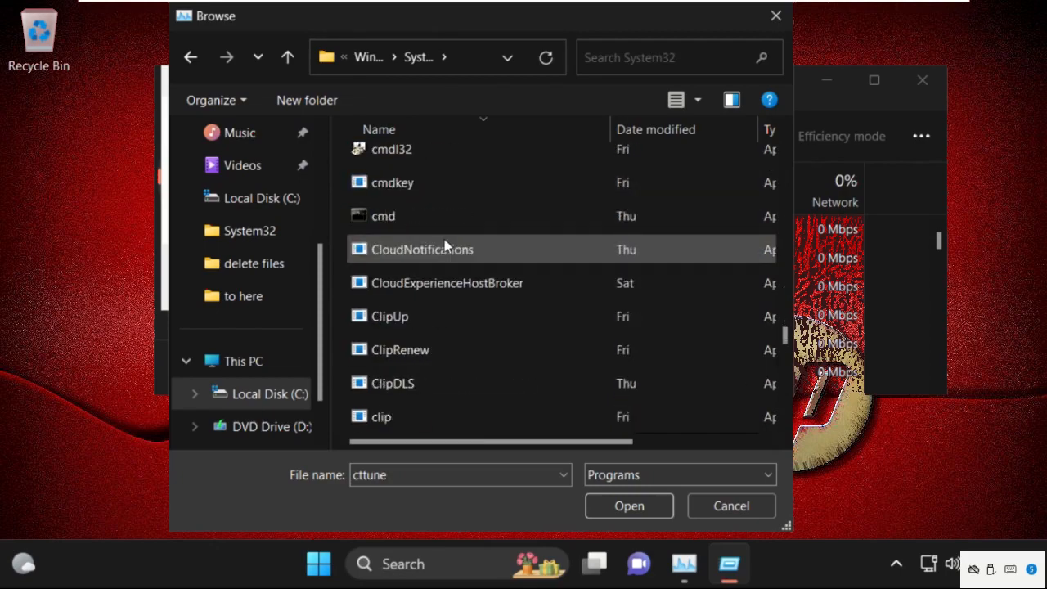
click(434, 219)
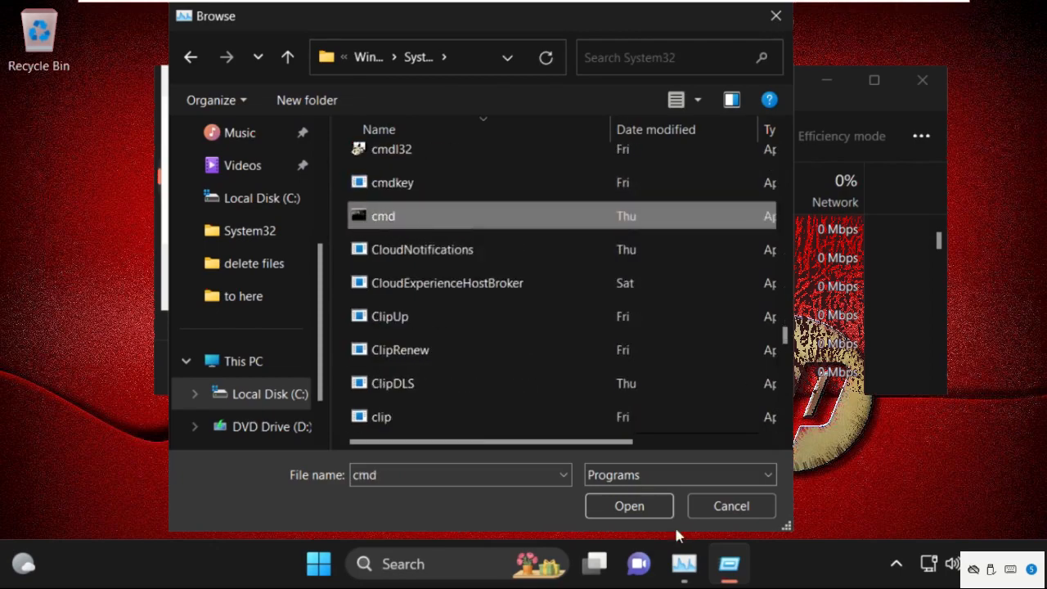
click(646, 506)
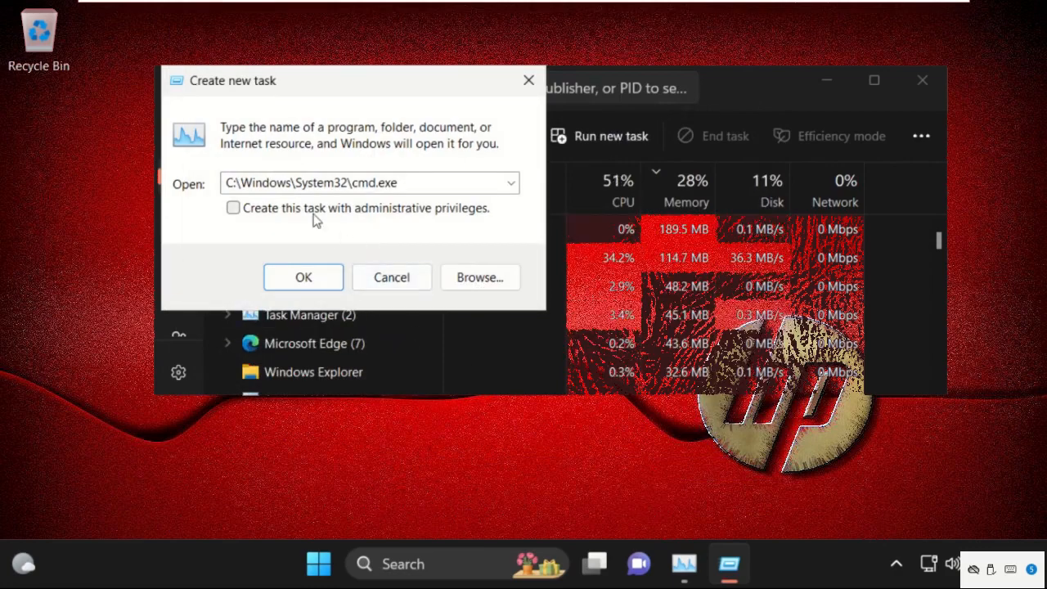
Run C:\Windows\System32\cmd.exe with administrative privileges and close Task Manager
click(318, 215)
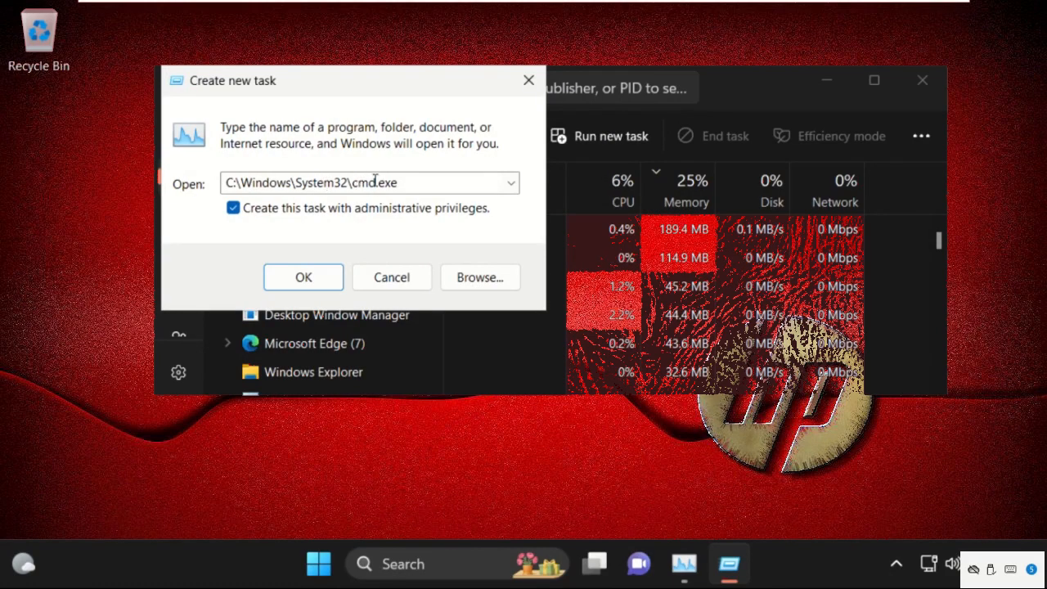
click(311, 282)
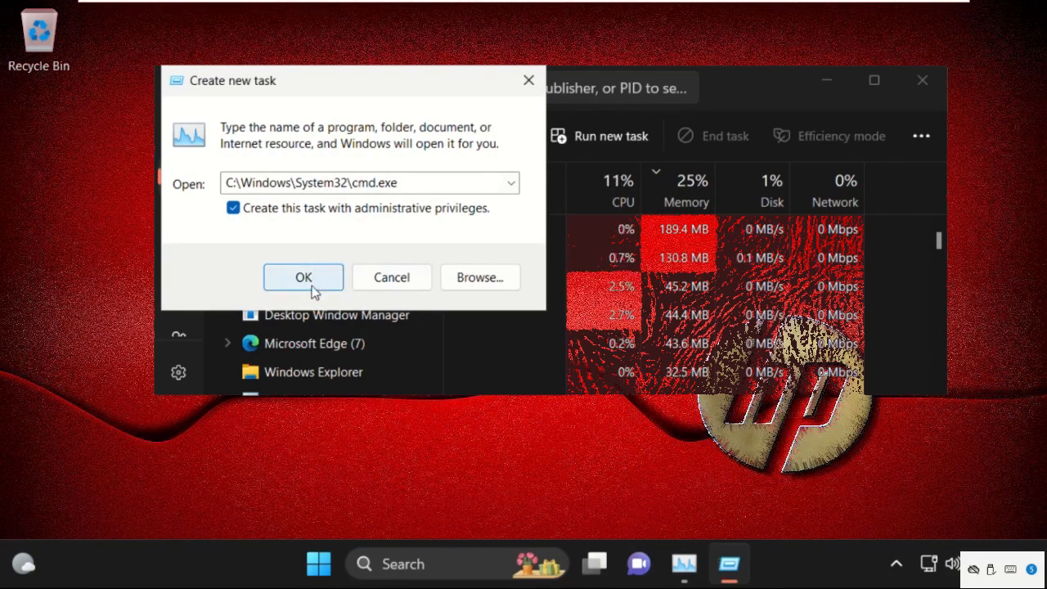
click(937, 73)
Scan the system files with sfc /scannow in the Administrator command window, and close it with the exit command
drag(82, 79, 253, 293)
drag(381, 304, 360, 123)
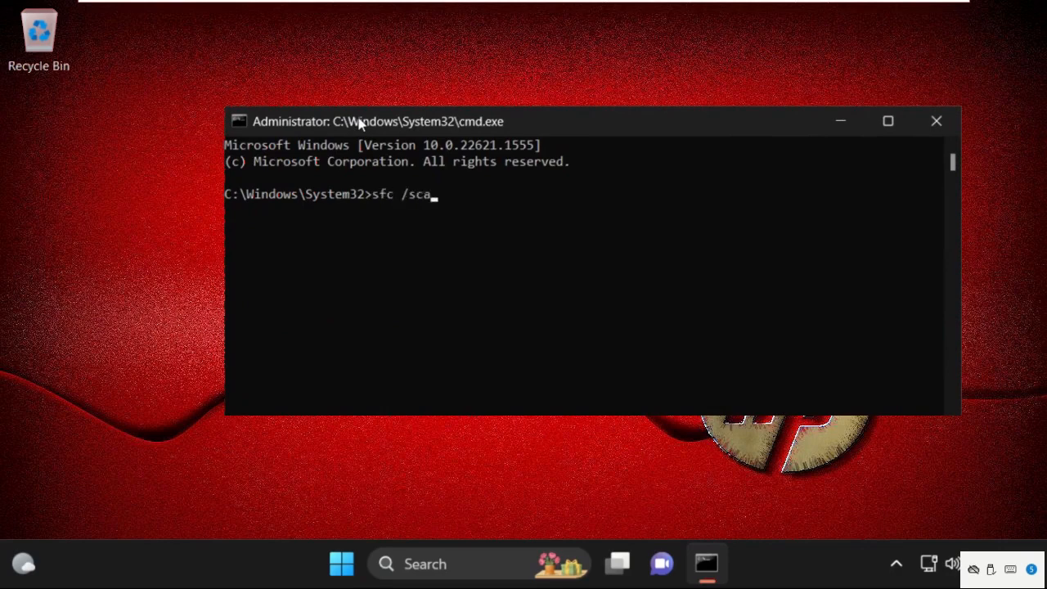
key(Return)
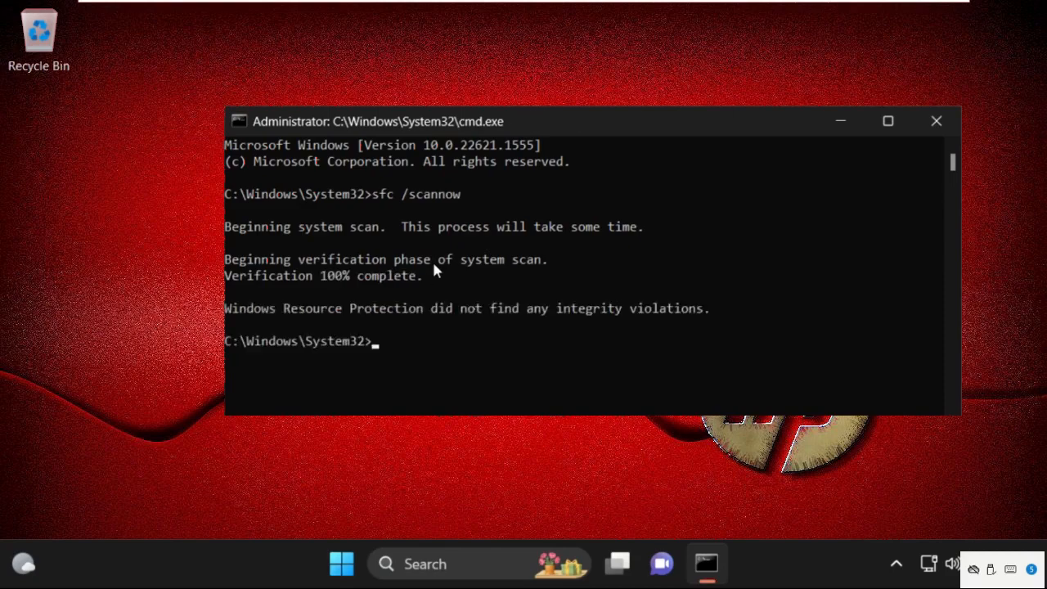
text(exit)
key(Return)
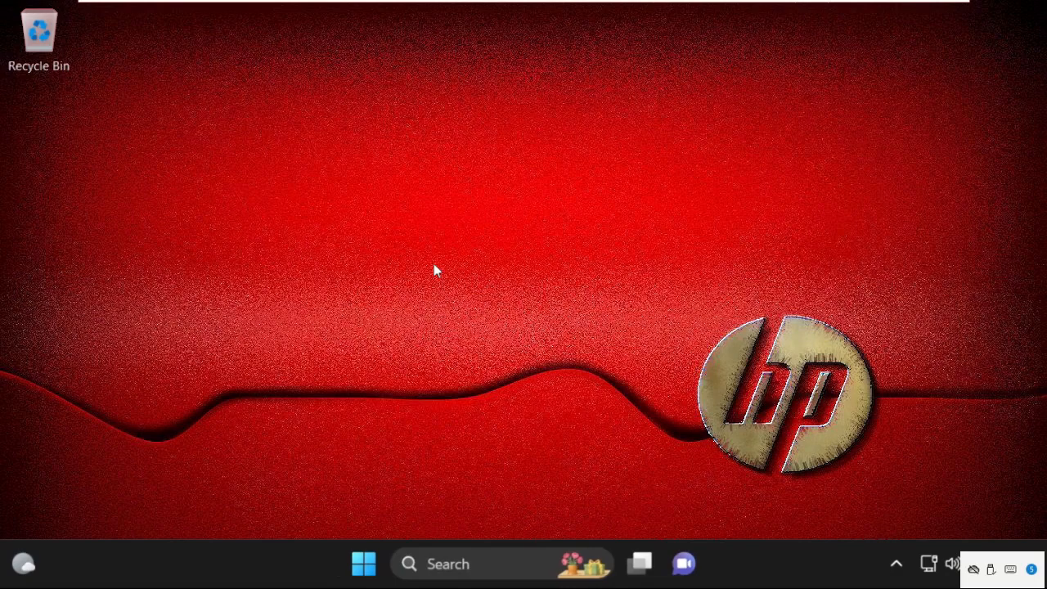